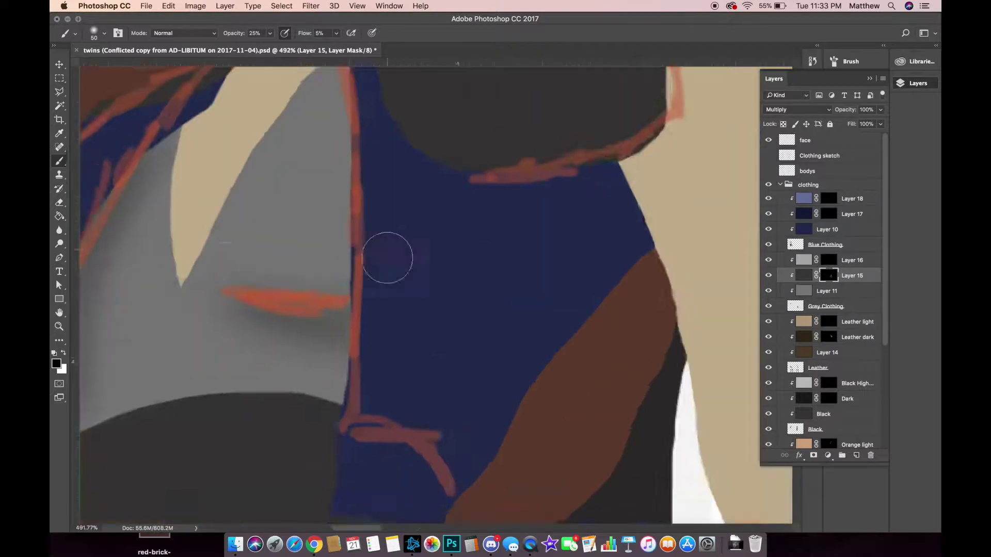
Paint soft shadows on the grey top through the Layer 15 mask, and select the Layer 16 mask for highlights.
left_click_drag(305, 294, 279, 346)
left_click_drag(460, 372, 498, 392)
mouse_move(485, 129)
left_mouse_down()
mouse_move(503, 238)
mouse_move(493, 304)
mouse_move(467, 292)
left_mouse_up()
scroll(477, 346, "down", 5)
left_click(828, 260)
key("x")
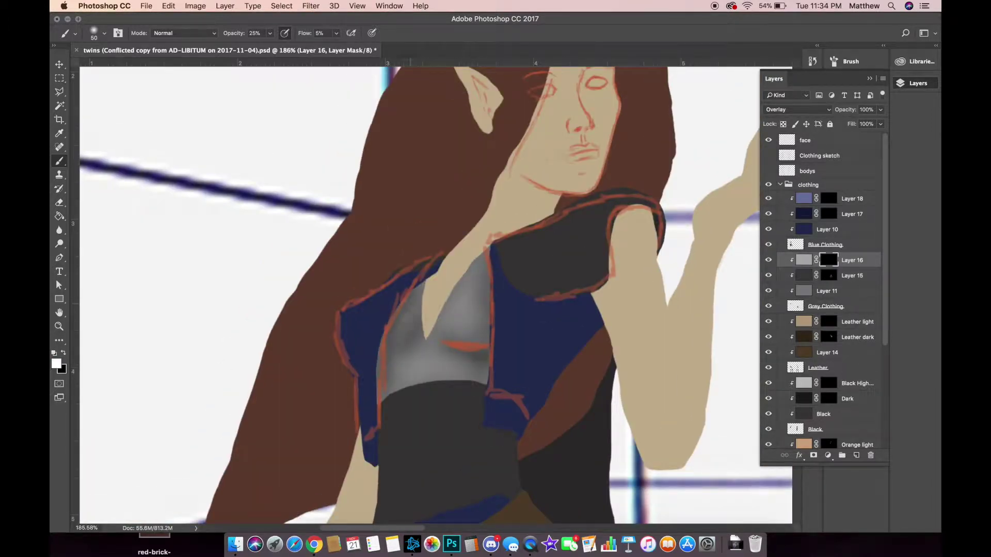
Deepen the bust shadows on the grey top through the Layer 15 mask, and hide the sketch lines.
left_click(829, 275)
mouse_move(445, 377)
left_mouse_down()
mouse_move(413, 347)
mouse_move(444, 351)
left_mouse_up()
scroll(436, 295, "up", 5)
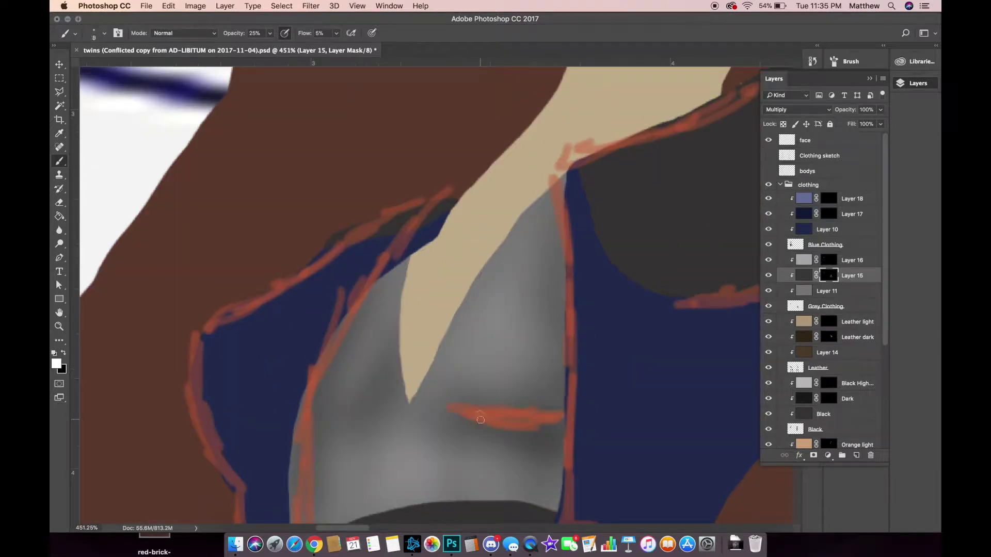
left_click(768, 140)
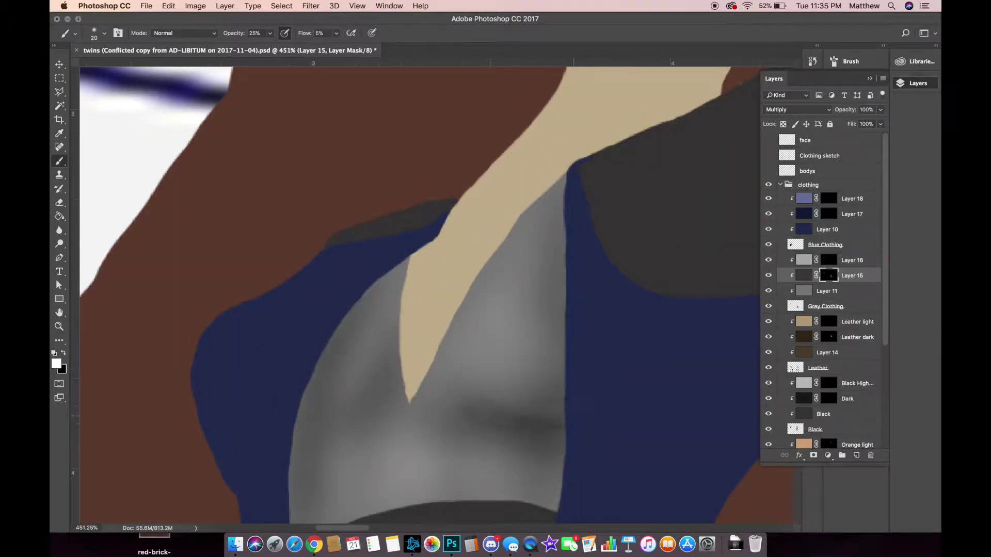
Refine the shading along the sides of the grey top on the Layer 15 mask with a 20 px brush.
scroll(550, 493, "down", 5)
left_click_drag(516, 157, 505, 123)
left_click_drag(285, 335, 281, 360)
scroll(435, 293, "down", 5)
key("x")
key("x")
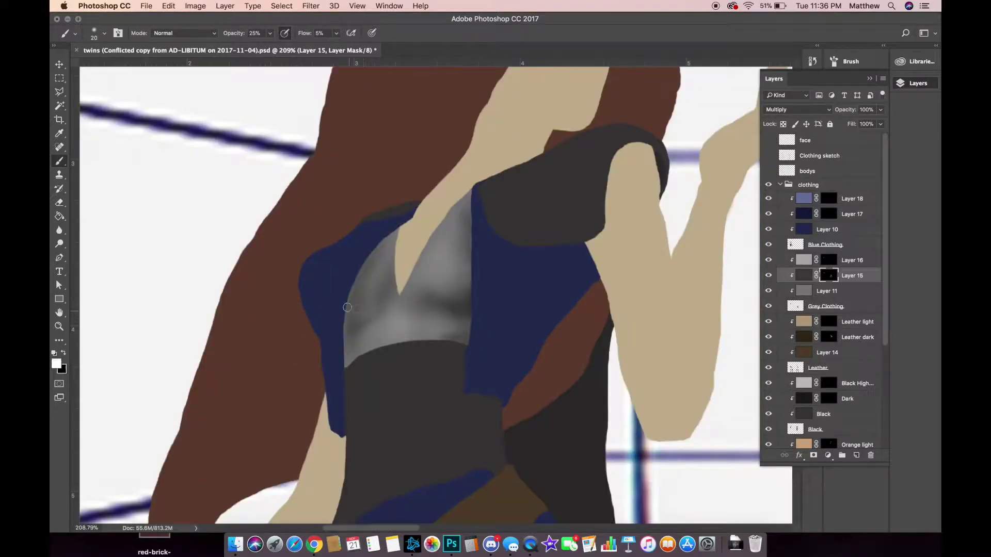
Shade the blue vest under the arm through the Layer 17 mask with a 70 px brush.
scroll(363, 302, "down", 5)
left_click(852, 213)
scroll(350, 219, "up", 6)
scroll(366, 260, "down", 6)
key("bracketright")
key("bracketright")
key("bracketright")
left_click(828, 214)
mouse_move(583, 263)
left_mouse_down()
mouse_move(622, 232)
mouse_move(532, 350)
left_mouse_up()
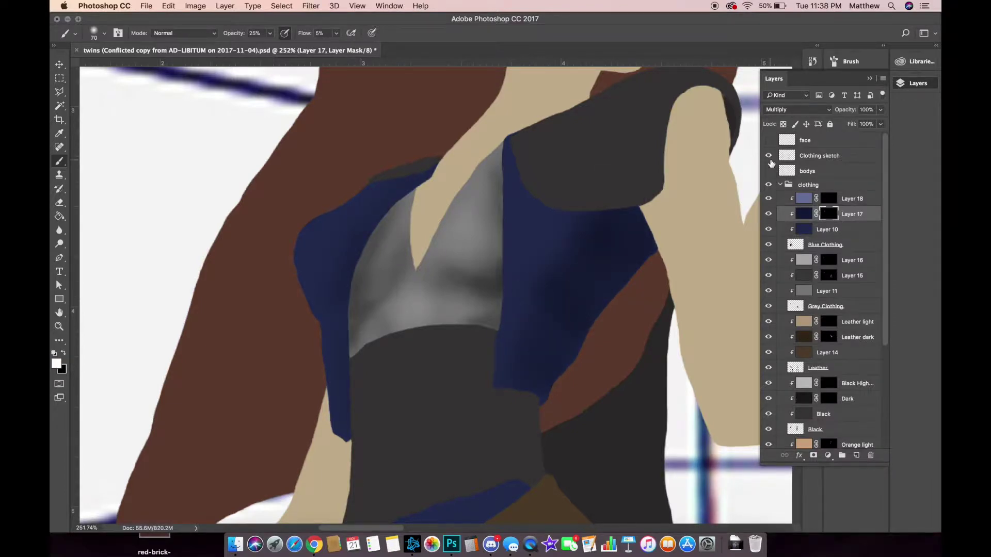
Show the face and clothing sketch layers as a guide, and shade the vest's narrow front panel with a 40 px brush.
left_click(769, 155)
left_click(769, 140)
scroll(489, 324, "up", 1)
scroll(489, 324, "right", 2)
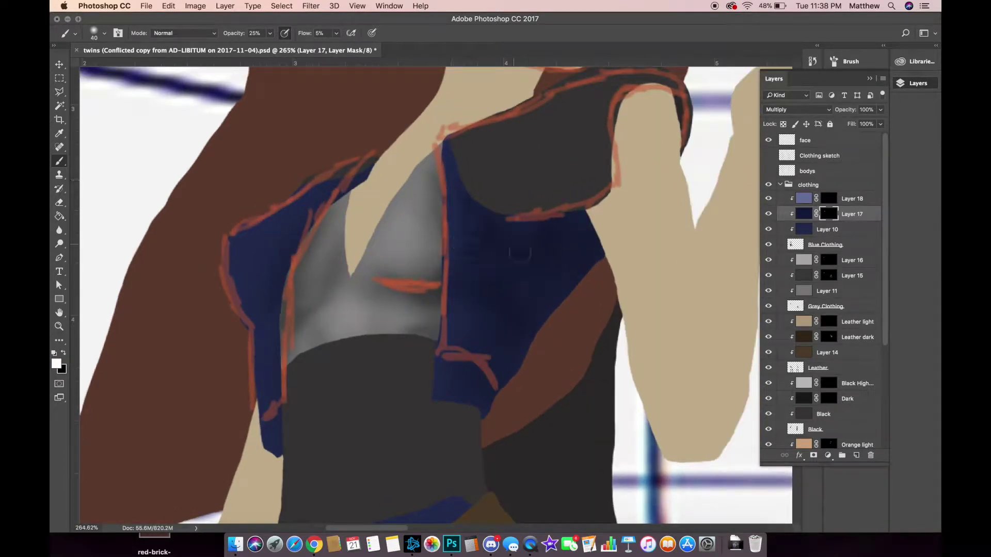
scroll(502, 401, "up", 4)
scroll(501, 401, "down", 3)
key("bracketleft")
key("bracketleft")
key("bracketleft")
left_click_drag(309, 322, 312, 355)
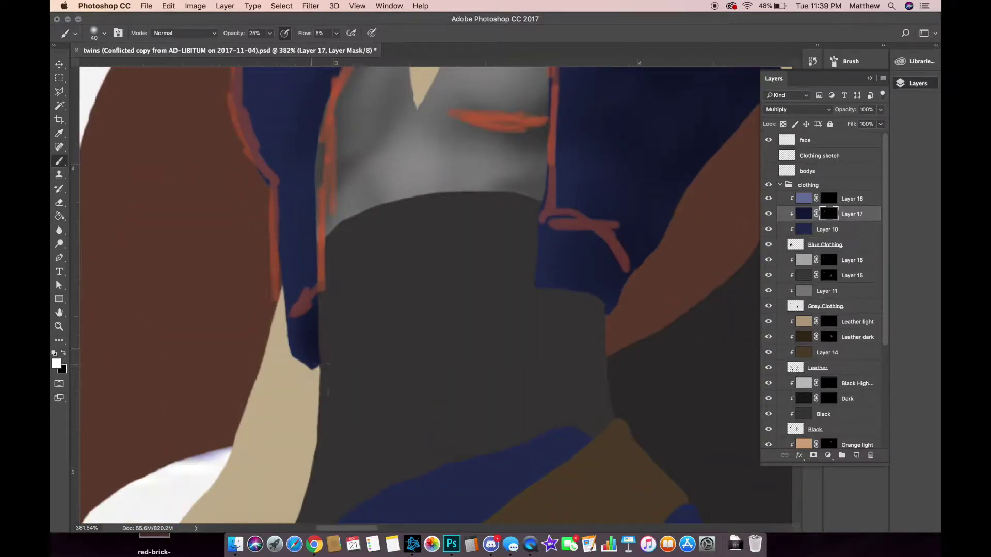
Hide the sketch lines, and paint shadows down the blue trousers on the Layer 17 mask with a larger brush.
left_click(768, 140)
key("x")
scroll(294, 326, "down", 8)
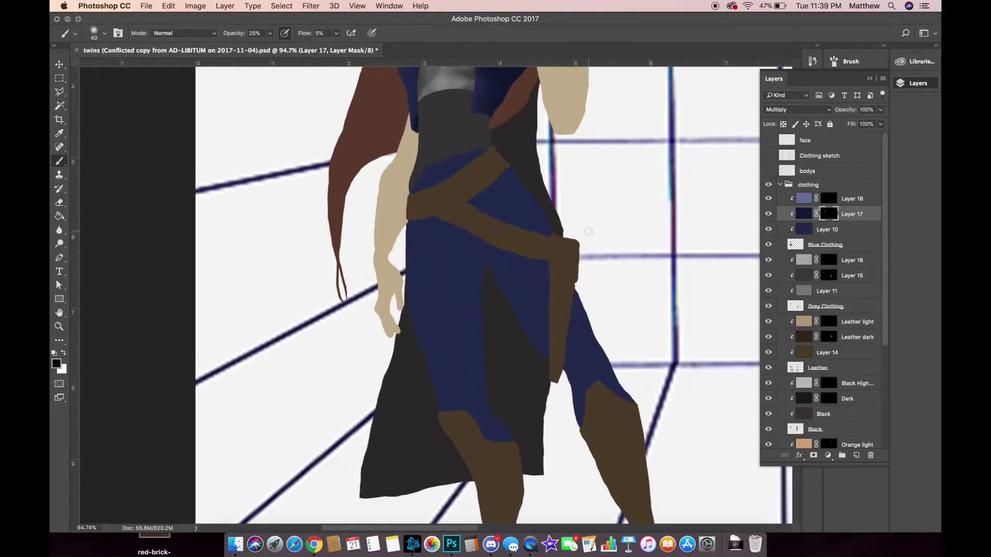
key("bracketright")
key("bracketright")
key("bracketright")
key("bracketright")
key("bracketright")
key("bracketright")
key("bracketright")
key("bracketright")
key("bracketright")
scroll(598, 343, "up", 5)
key("x")
mouse_move(440, 131)
left_mouse_down()
mouse_move(515, 328)
mouse_move(604, 423)
left_mouse_up()
Shade the blue fabric around the belt straps at the hip with a smaller brush.
key("bracketleft")
key("bracketleft")
key("bracketleft")
key("bracketleft")
left_click_drag(421, 246, 422, 216)
Paint broad shadows along the thighs and inner legs of the blue trousers with a 250 px brush.
scroll(424, 130, "down", 3)
scroll(425, 131, "up", 5)
key("bracketright")
key("bracketright")
key("bracketright")
key("bracketright")
key("bracketright")
key("bracketright")
key("bracketright")
key("bracketright")
mouse_move(431, 221)
left_mouse_down()
mouse_move(339, 181)
mouse_move(325, 206)
left_mouse_up()
scroll(529, 366, "right", 1)
mouse_move(374, 263)
left_mouse_down()
mouse_move(363, 322)
mouse_move(392, 402)
left_mouse_up()
scroll(294, 277, "down", 4)
left_click_drag(300, 232, 324, 371)
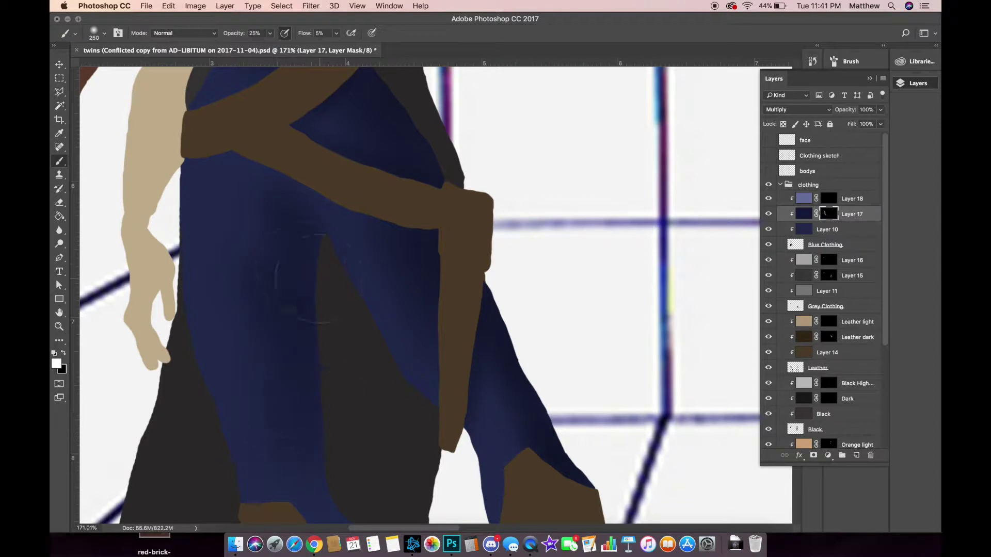
Deepen the trouser shadows around the crotch and inner thighs with a 150 px brush.
scroll(307, 289, "down", 3)
key("bracketleft")
key("bracketleft")
key("bracketleft")
scroll(361, 289, "up", 5)
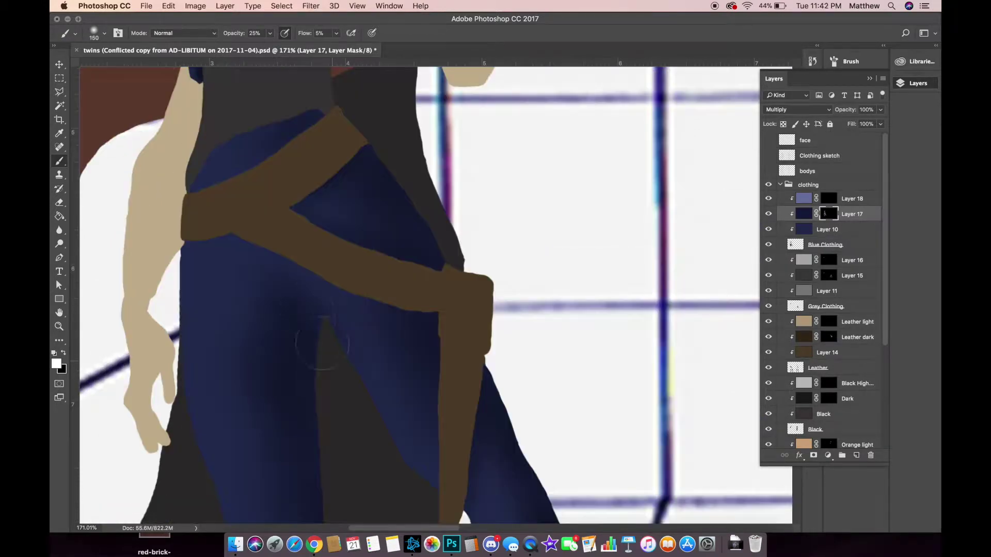
Refine the trouser shading below the belt on the Layer 17 mask with an 80 px brush, using black to soften it.
scroll(307, 318, "down", 3)
scroll(207, 168, "up", 3)
key("bracketleft")
key("bracketleft")
key("bracketleft")
key("bracketleft")
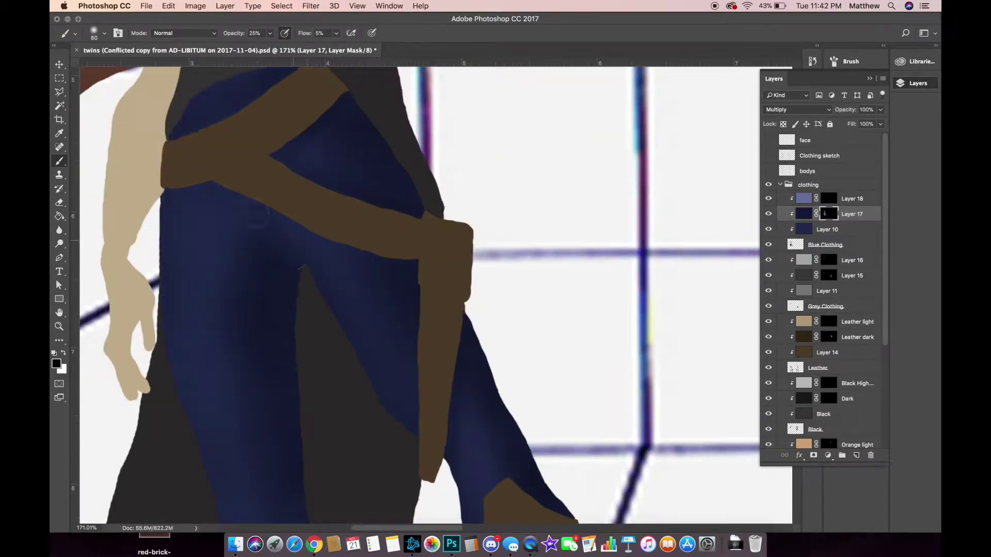
Paint highlights on the blue trousers through the mask of the overlay layer, Layer 18.
scroll(287, 192, "down", 2)
key("alt+bracketright")
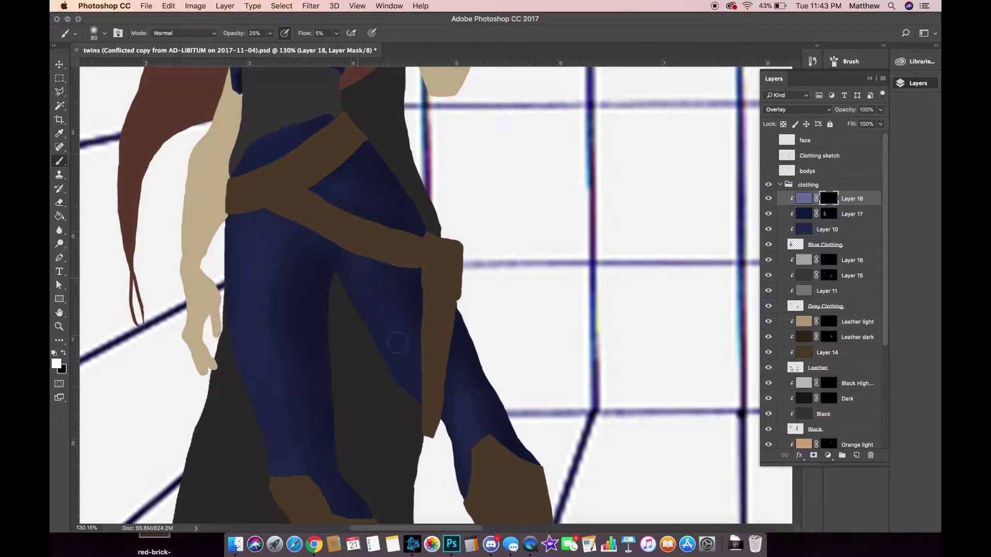
scroll(252, 273, "up", 5)
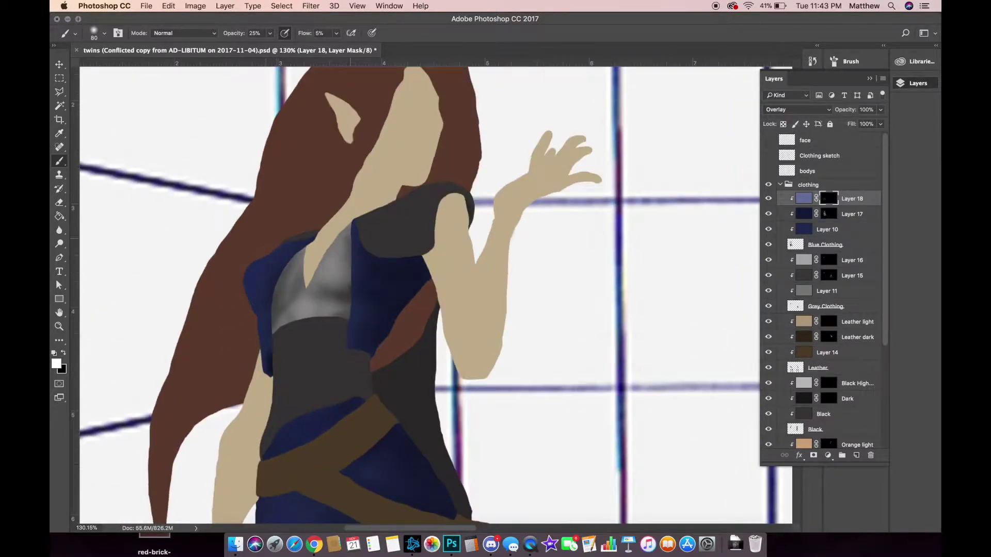
Highlight the blue vest on the Layer 18 mask with a 45 px brush, and deepen its shadows on the Layer 17 mask.
scroll(277, 336, "up", 3)
key("bracketleft")
key("bracketleft")
key("bracketleft")
key("bracketleft")
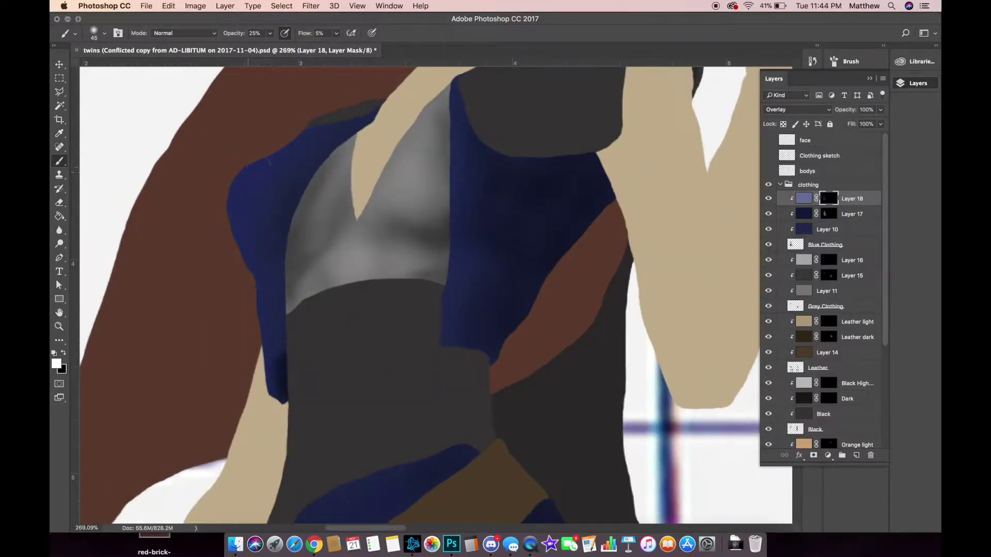
key("alt+bracketleft")
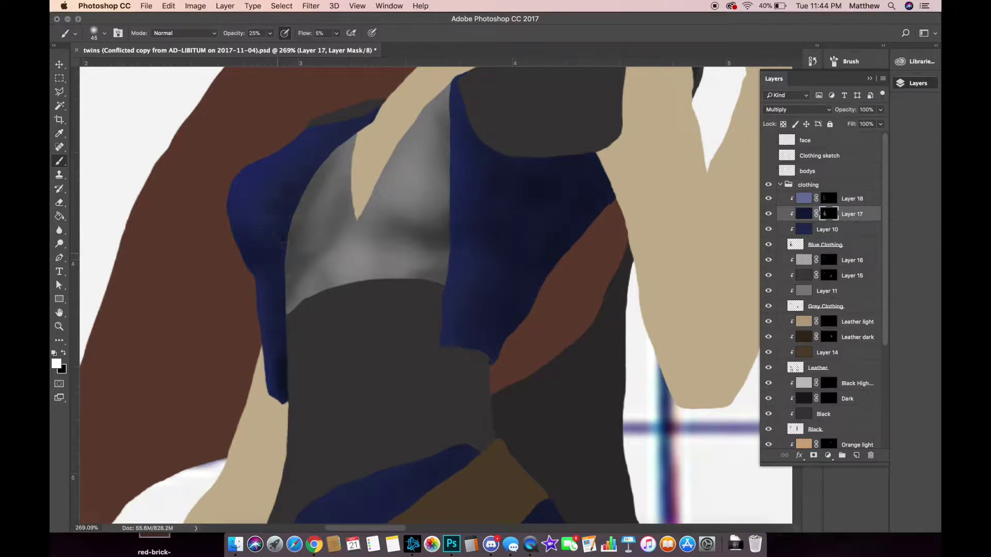
scroll(504, 301, "down", 4)
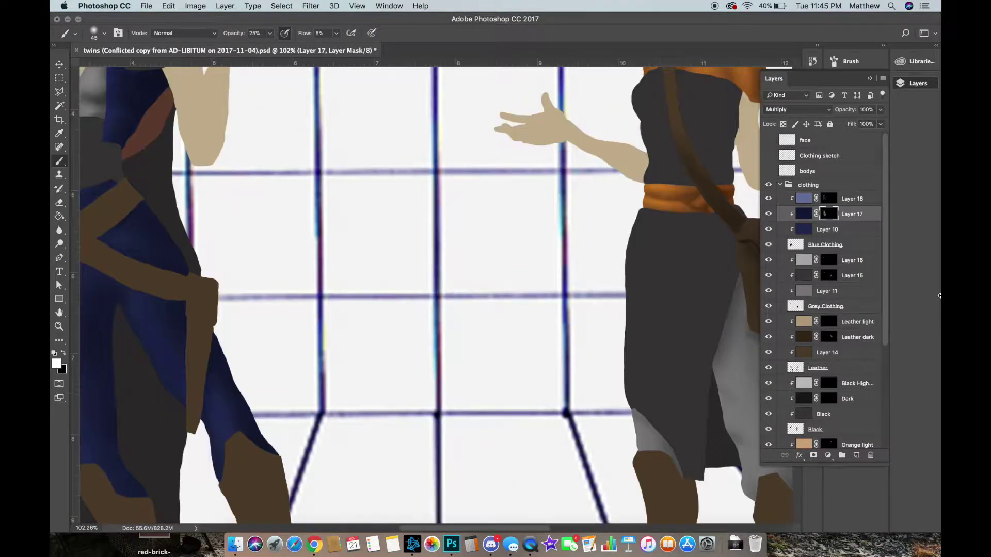
Shade the black cloth behind the other figure's legs through the Layer 21 mask with a 175 px brush.
scroll(824, 377, "down", 8)
left_click(822, 381)
scroll(359, 93, "up", 1)
key("bracketright")
key("bracketright")
key("bracketright")
key("bracketright")
key("bracketright")
key("bracketright")
key("bracketright")
key("bracketright")
key("bracketright")
left_click_drag(606, 376, 613, 323)
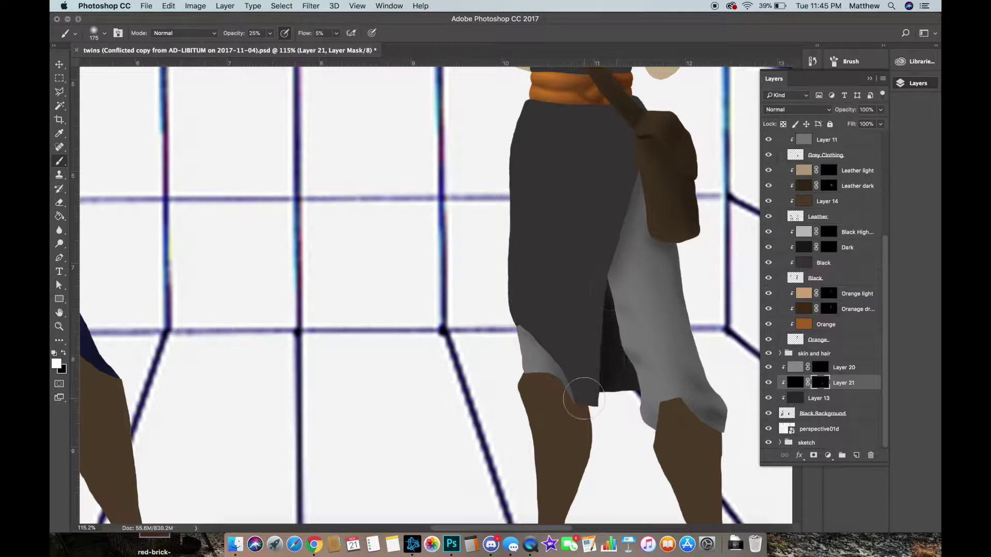
Shade the black coat behind the blue-clad figure's waist and between her legs on the Layer 21 mask.
scroll(613, 323, "up", 4)
scroll(613, 322, "left", 7)
left_click_drag(366, 299, 349, 253)
scroll(356, 278, "down", 5)
left_click_drag(358, 309, 335, 352)
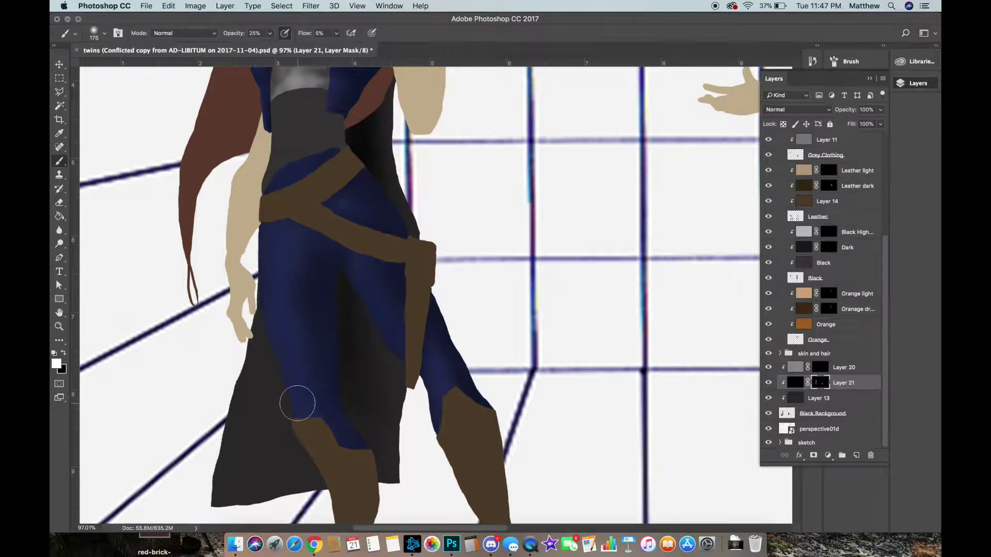
Darken the coat tail beside the blue-clad figure's legs with a much larger brush, reducing it to 250 px for finer shading.
key("bracketright")
key("bracketright")
key("bracketright")
key("bracketright")
key("bracketright")
key("bracketright")
key("bracketright")
key("bracketright")
key("bracketright")
mouse_move(279, 363)
left_mouse_down()
mouse_move(271, 433)
mouse_move(289, 448)
left_mouse_up()
key("bracketleft")
key("bracketleft")
key("bracketleft")
key("bracketleft")
key("bracketleft")
key("bracketleft")
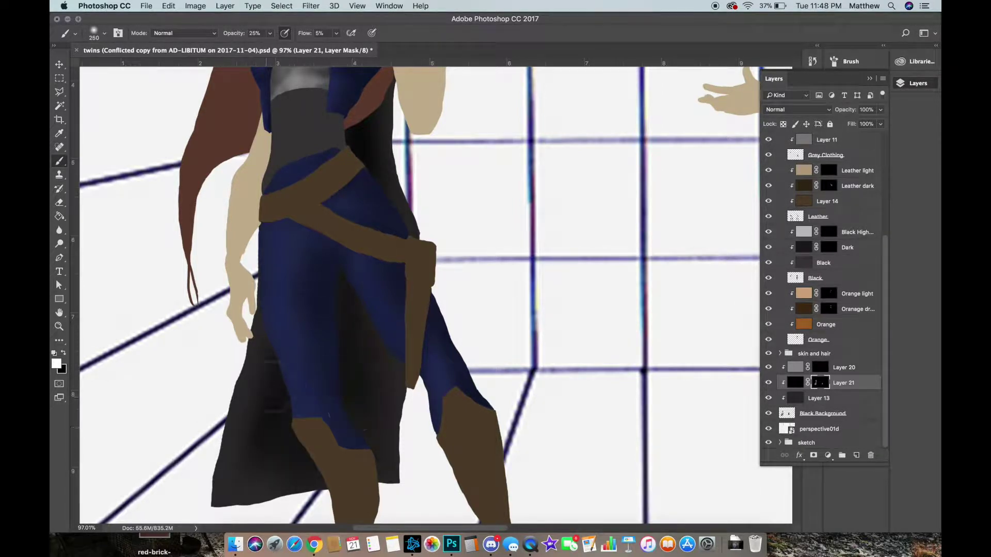
Shade the black midriff garment through the mask of the Dark layer with a smaller brush.
scroll(278, 387, "up", 5)
scroll(786, 446, "up", 2)
left_click(828, 283)
key("bracketleft")
key("bracketleft")
key("bracketleft")
key("bracketleft")
key("bracketleft")
left_click_drag(255, 280, 257, 288)
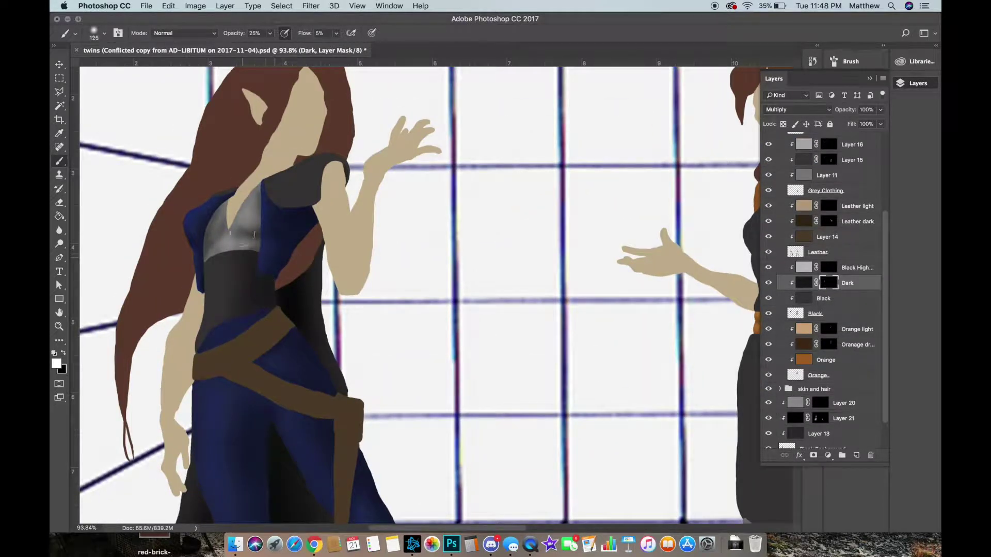
Refine the midriff garment's edge shadows on the Dark layer mask with a 30 px brush, and continue toward the shoulders.
key("bracketleft")
key("bracketleft")
key("bracketleft")
key("bracketleft")
key("bracketleft")
scroll(190, 285, "up", 5)
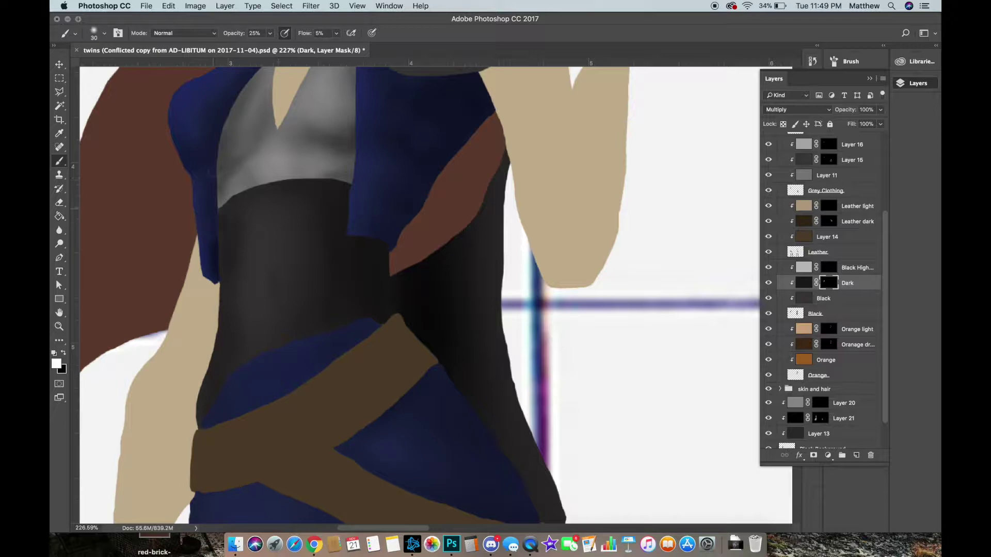
scroll(490, 115, "down", 3)
scroll(490, 115, "up", 4)
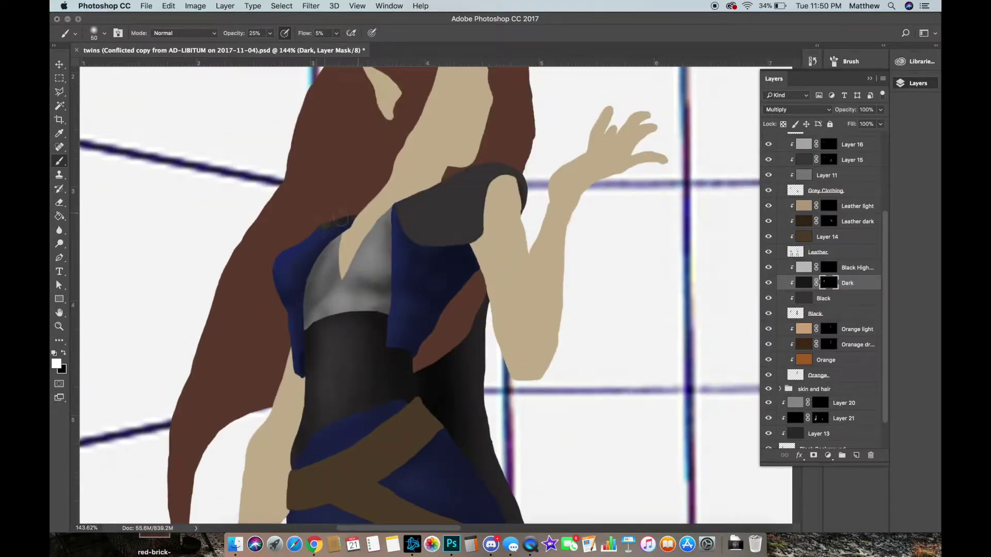
Shade the blue-clad figure's black shoulder piece on the Dark layer mask with a larger brush.
scroll(483, 229, "up", 3)
key("bracketright")
key("bracketright")
key("bracketright")
key("bracketright")
key("bracketright")
key("bracketright")
left_click_drag(454, 283, 435, 310)
key("x")
Shade the black sleeve edge behind the blue-clad figure's raised arm on the Layer 21 mask with a 20 px brush.
scroll(501, 316, "up", 3)
left_click(820, 418)
key("x")
key("bracketleft")
key("bracketleft")
key("bracketleft")
key("bracketleft")
key("bracketleft")
key("bracketleft")
key("bracketleft")
key("bracketleft")
key("bracketleft")
left_click_drag(574, 258, 565, 227)
Activate the Black Background layer and sample the color at the black sleeve edge behind the raised arm.
scroll(825, 402, "down", 2)
left_click(823, 413)
left_click(570, 216, "alt")
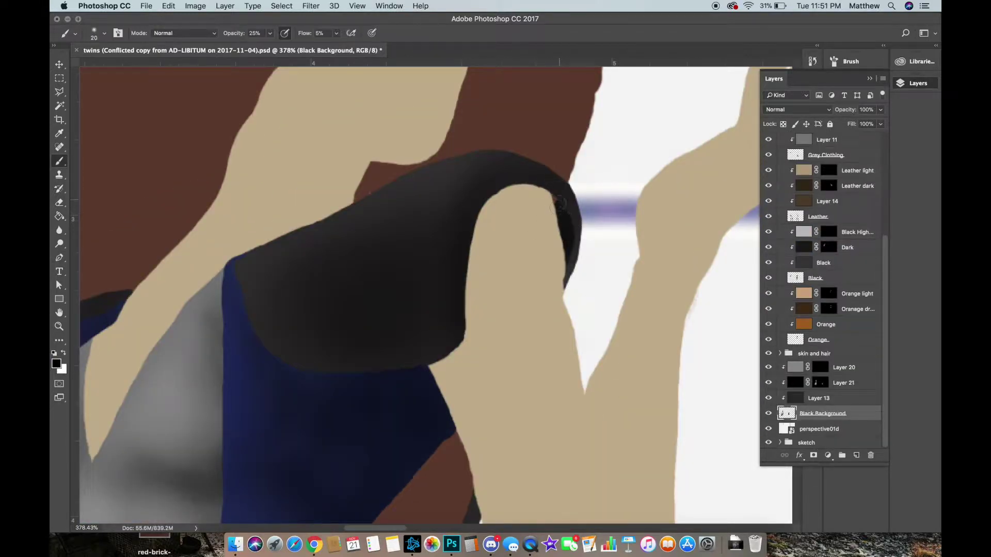
Expand the skin and hair group and activate its Hair layer with the Eraser.
left_click(780, 353)
scroll(805, 356, "down", 3)
left_click(796, 374)
key("e")
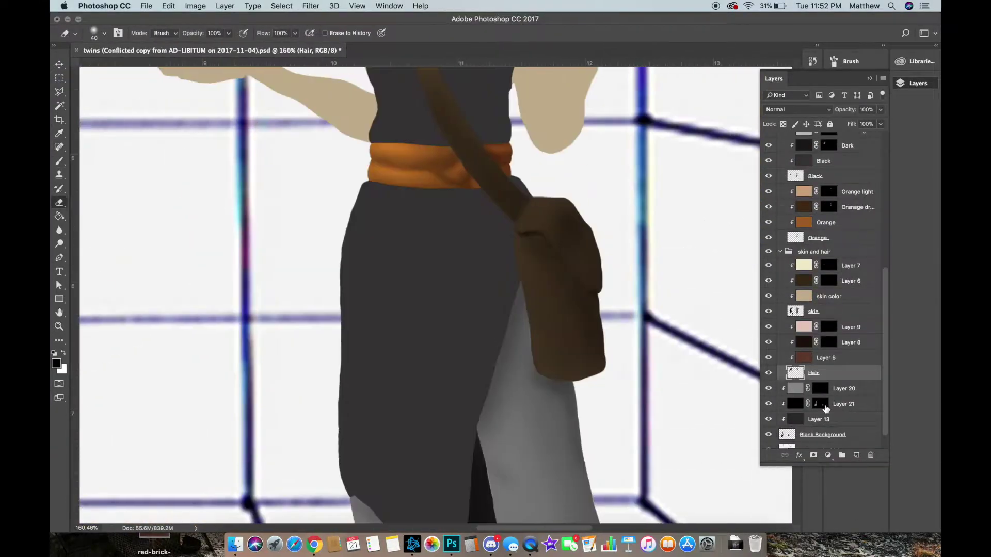
Shade the orange-clad figure's long black skirt on the Dark layer mask with a 175 px brush.
scroll(436, 294, "down", 2)
scroll(826, 294, "up", 3)
left_click(828, 295)
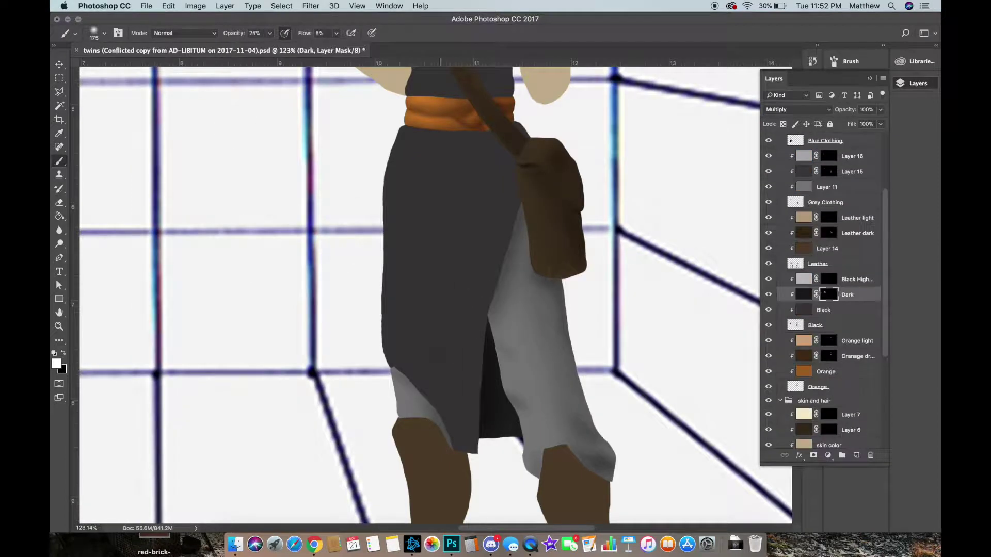
left_click_drag(456, 408, 443, 255)
left_click_drag(499, 155, 505, 212)
Darken the skirt below the orange sash with a small brush, and deepen its folds with a larger one.
scroll(435, 171, "up", 3)
scroll(453, 170, "up", 4)
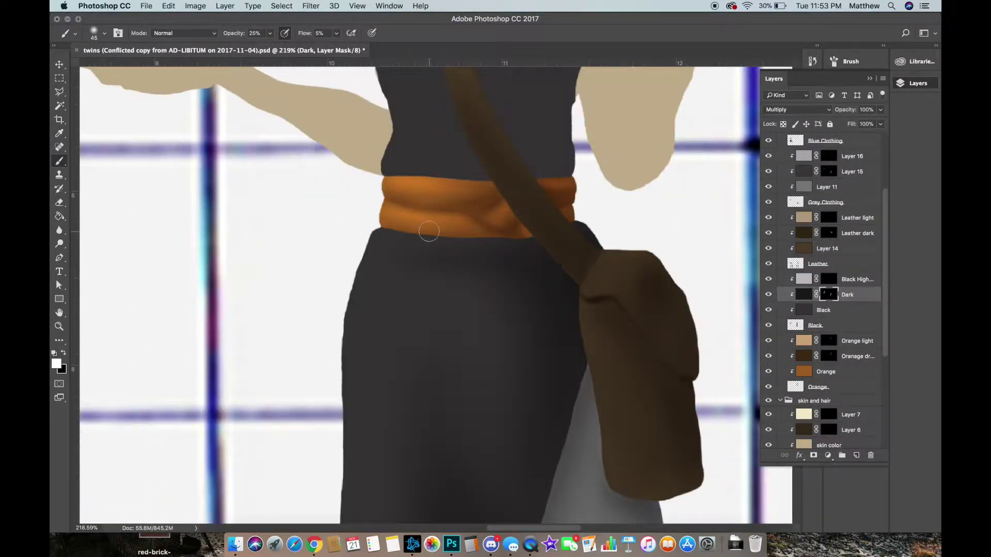
key("]")
key("]")
key("]")
key("]")
key("]")
key("]")
key("]")
key("]")
key("]")
scroll(538, 224, "down", 3)
scroll(428, 412, "down", 4)
left_click(486, 335)
left_click_drag(493, 323, 496, 348)
Shade the side of the orange-clad figure's black bodice on the Dark layer mask with a 125 px brush.
scroll(491, 83, "up", 4)
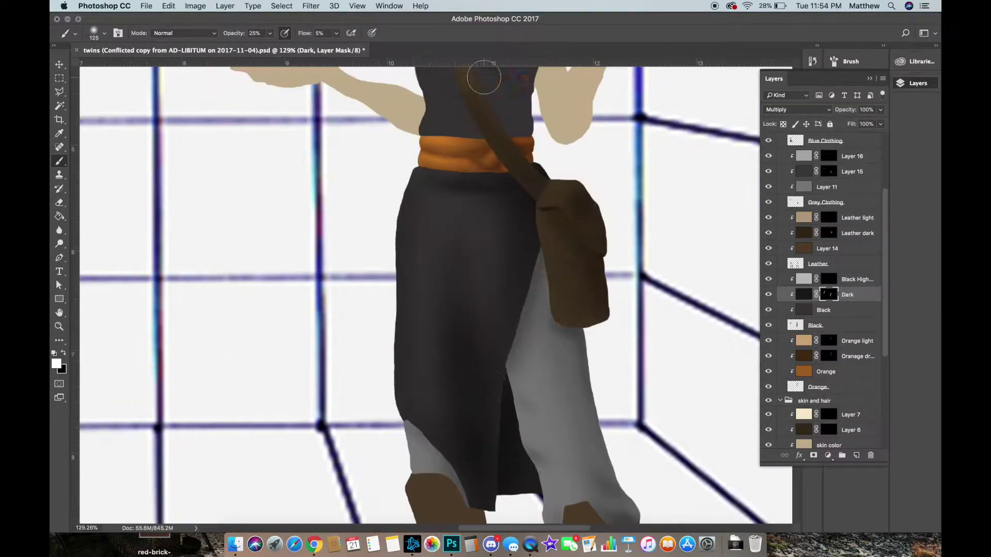
scroll(825, 294, "up", 3)
scroll(534, 163, "up", 4)
left_click_drag(536, 188, 516, 302)
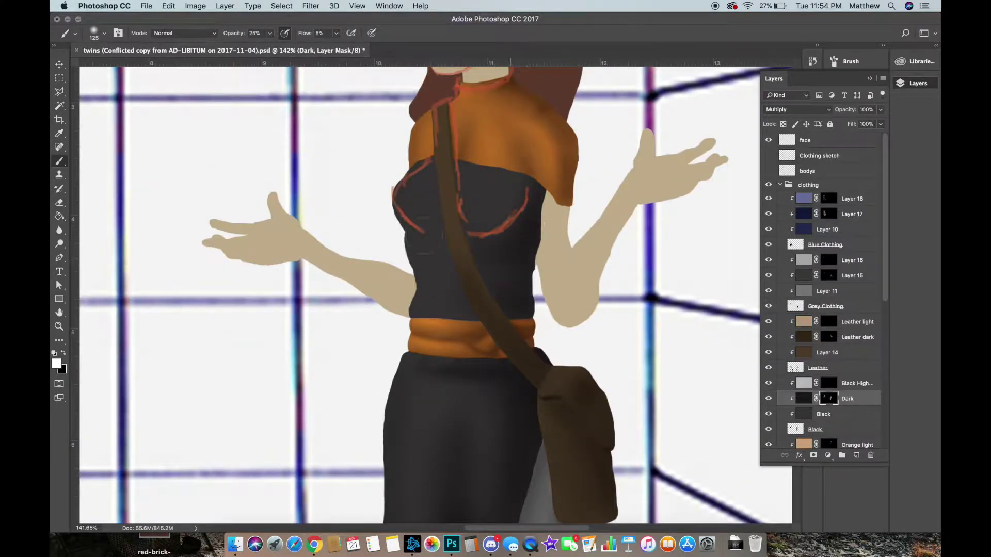
Shade the bodice beneath the bust and along the waist with a smaller brush.
scroll(432, 305, "up", 3)
key("bracketleft")
key("bracketleft")
key("bracketleft")
key("bracketleft")
key("bracketleft")
key("bracketleft")
key("bracketleft")
left_click_drag(428, 254, 454, 313)
Hide the face layer and deepen the bodice shadows across the chest with a 70 px brush.
key("bracketleft")
scroll(444, 300, "up", 3)
left_click(768, 140)
left_click_drag(503, 183, 429, 281)
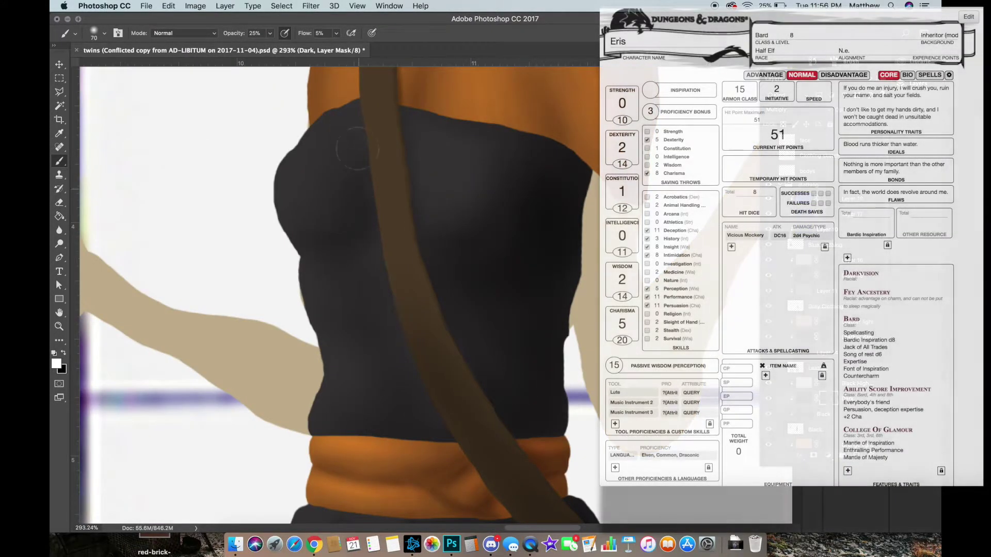
Paint highlights on the bodice's bust through the Black Highlight mask, and show the face layer again.
key("alt+bracketright")
left_click_drag(297, 166, 302, 139)
left_click_drag(454, 193, 466, 170)
key("x")
left_click(768, 140)
Highlight the black garments of both figures on the Black Highlight mask, using a 45 px brush for the skirt and bodice.
scroll(321, 315, "down", 5)
key("x")
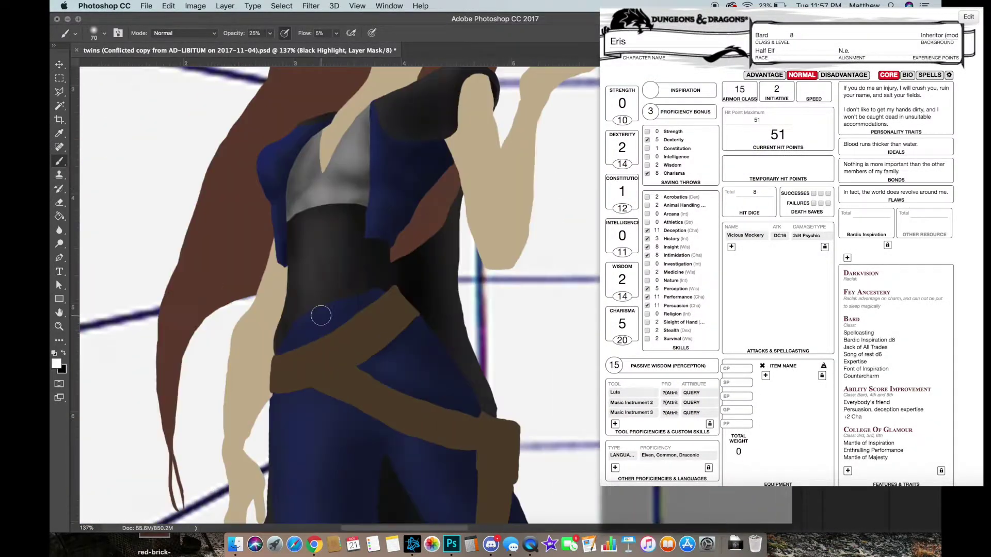
scroll(332, 236, "up", 3)
scroll(333, 236, "down", 3)
scroll(332, 236, "right", 8)
scroll(361, 253, "up", 3)
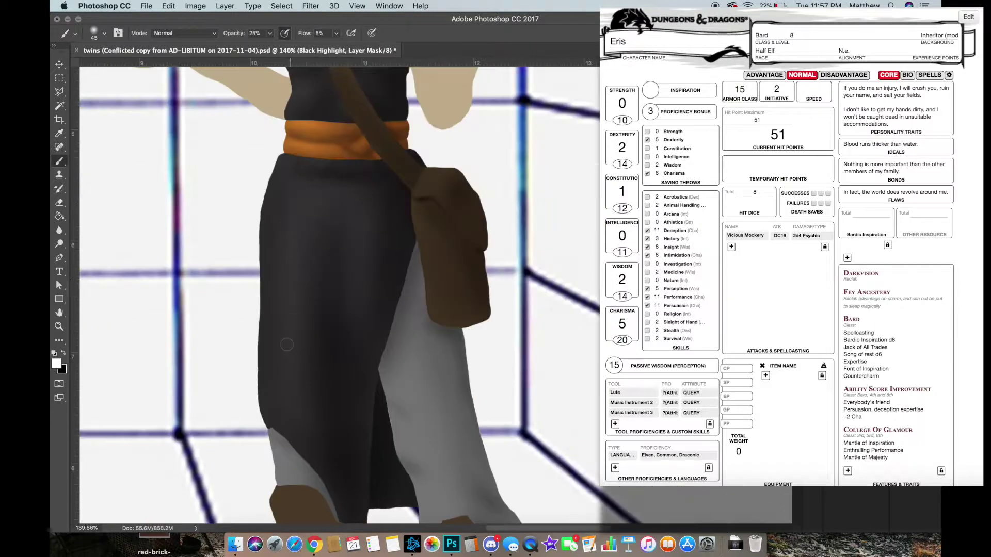
scroll(358, 163, "up", 3)
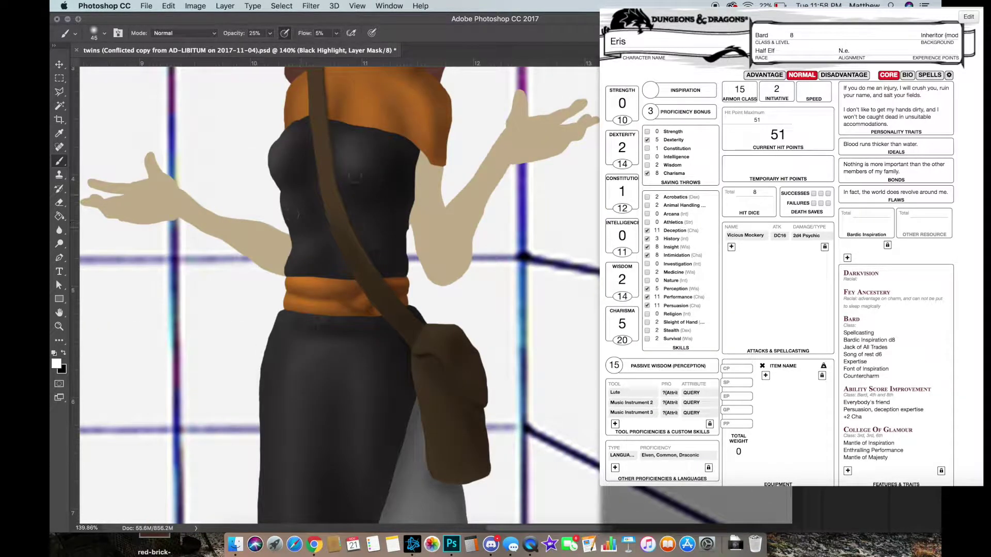
Start shading the blue-clad figure's brown boots on the Leather dark mask with an 80 px brush.
scroll(354, 177, "left", 8)
scroll(355, 177, "down", 5)
key("bracketright")
key("bracketright")
key("bracketright")
key("bracketright")
scroll(444, 315, "up", 3)
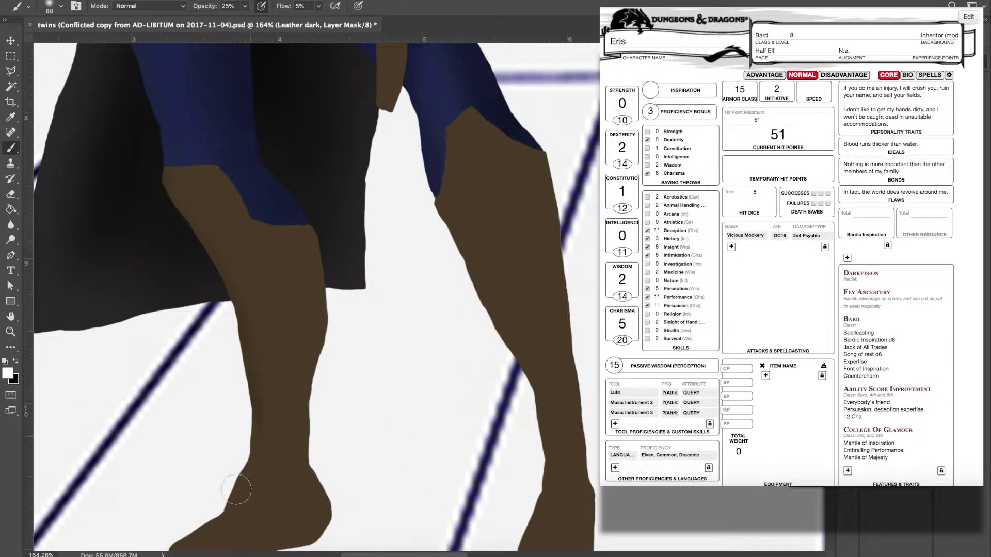
scroll(252, 399, "down", 3)
scroll(252, 399, "left", 4)
left_click_drag(488, 216, 475, 254)
Darken the bent leg's boot with a larger brush, reducing it to 40 px for the edge shadows.
key("bracketright")
key("bracketright")
key("bracketright")
mouse_move(492, 116)
left_mouse_down()
mouse_move(432, 172)
mouse_move(441, 250)
mouse_move(433, 238)
left_mouse_up()
key("bracketleft")
key("bracketleft")
key("bracketleft")
key("bracketleft")
key("bracketleft")
key("bracketleft")
key("bracketleft")
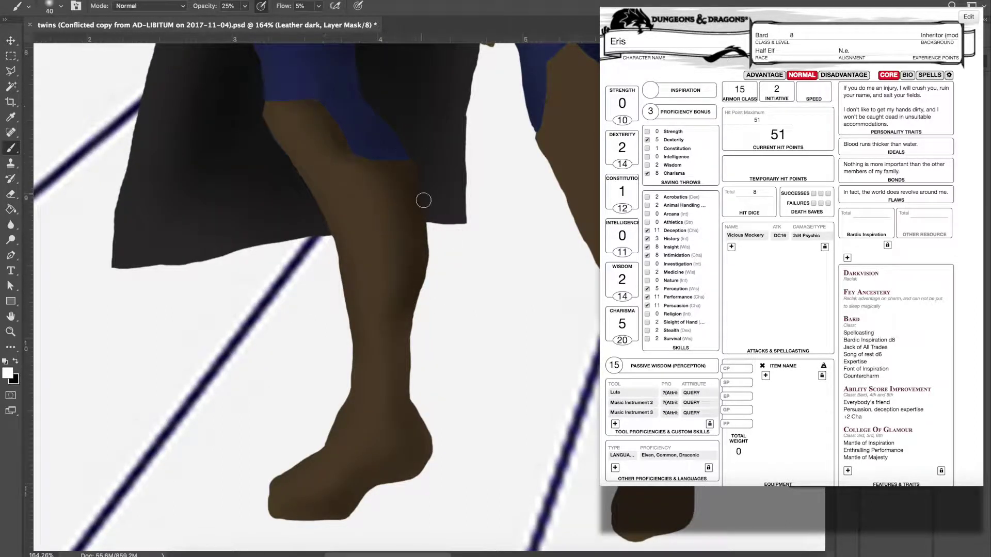
Enlarge the brush to 200 px and shade the straight leg's boot on the Leather dark mask.
key("bracketright")
key("bracketright")
key("bracketright")
key("bracketright")
key("bracketright")
scroll(516, 284, "down", 2)
scroll(516, 284, "right", 3)
scroll(516, 284, "up", 5)
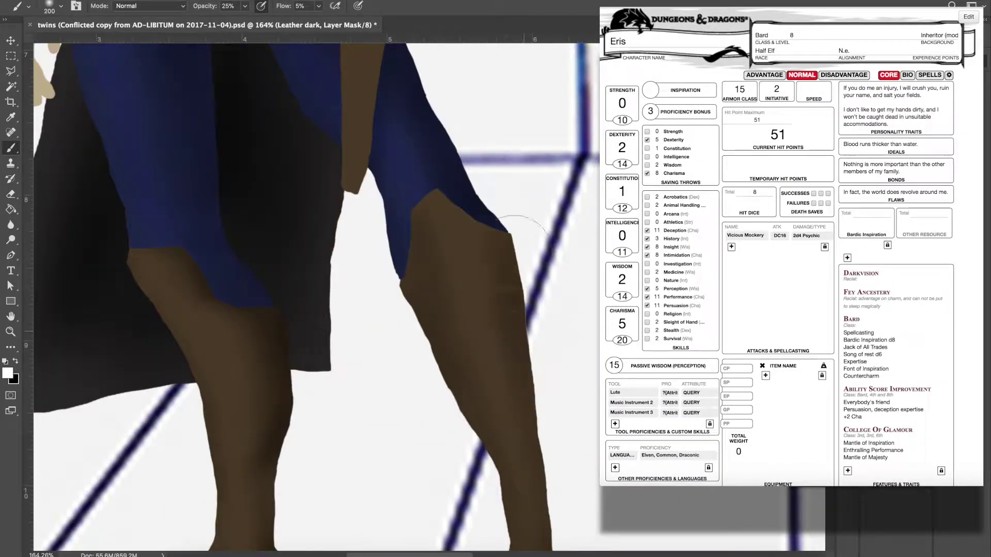
Deepen the shadows under both boot cuffs with a 60 px brush.
key("bracketleft")
key("bracketleft")
key("bracketleft")
key("bracketleft")
key("bracketleft")
key("bracketleft")
key("bracketleft")
key("bracketleft")
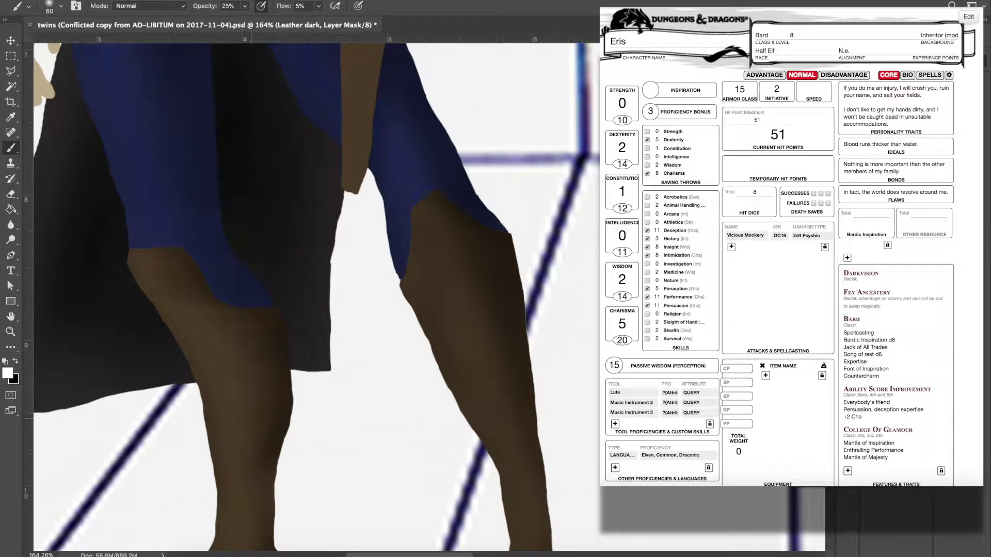
Shade the ankles and feet of both boots with a 90 px brush.
scroll(258, 387, "down", 3)
scroll(258, 387, "left", 1)
key("bracketright")
key("bracketright")
key("bracketright")
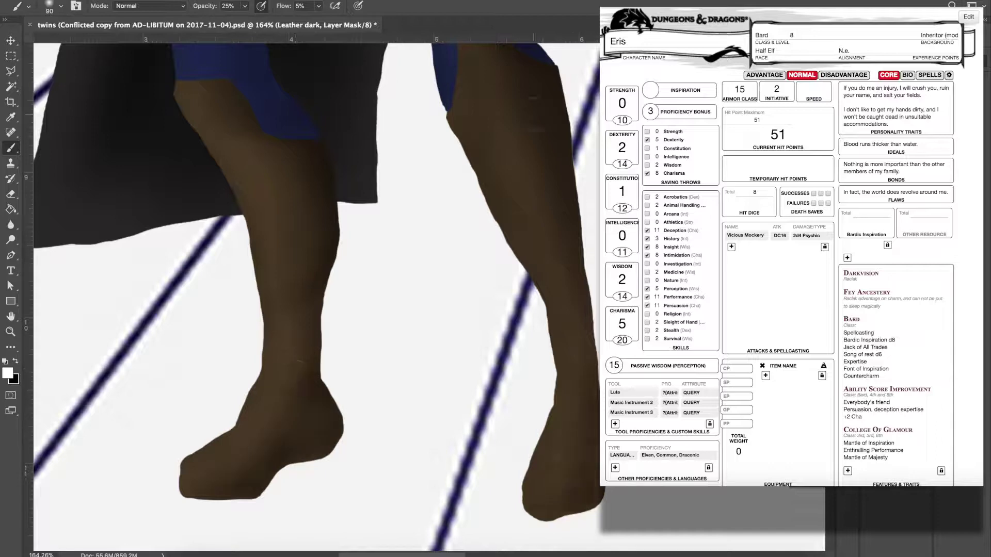
Shade the blue-clad figure's crossed hip belts on the Leather dark mask with a large brush, reducing it to 150 px.
scroll(516, 389, "down", 5)
scroll(405, 103, "up", 5)
key("bracketright")
key("bracketright")
key("bracketright")
key("bracketright")
key("bracketright")
key("bracketright")
key("bracketright")
left_click_drag(338, 232, 408, 152)
key("bracketleft")
key("bracketleft")
key("bracketleft")
key("bracketleft")
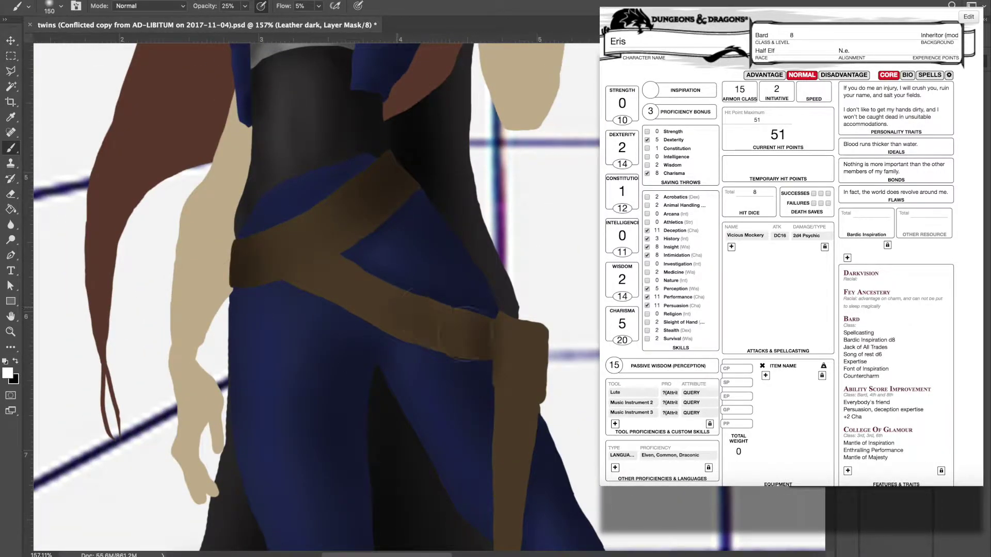
Refine the shadows where the belts overlap and meet the pouch with a 35 px brush.
key("bracketleft")
key("bracketleft")
key("bracketleft")
key("bracketleft")
key("bracketleft")
key("bracketleft")
key("bracketleft")
key("bracketleft")
key("bracketleft")
key("bracketleft")
key("bracketleft")
key("bracketleft")
key("bracketleft")
key("bracketleft")
key("bracketleft")
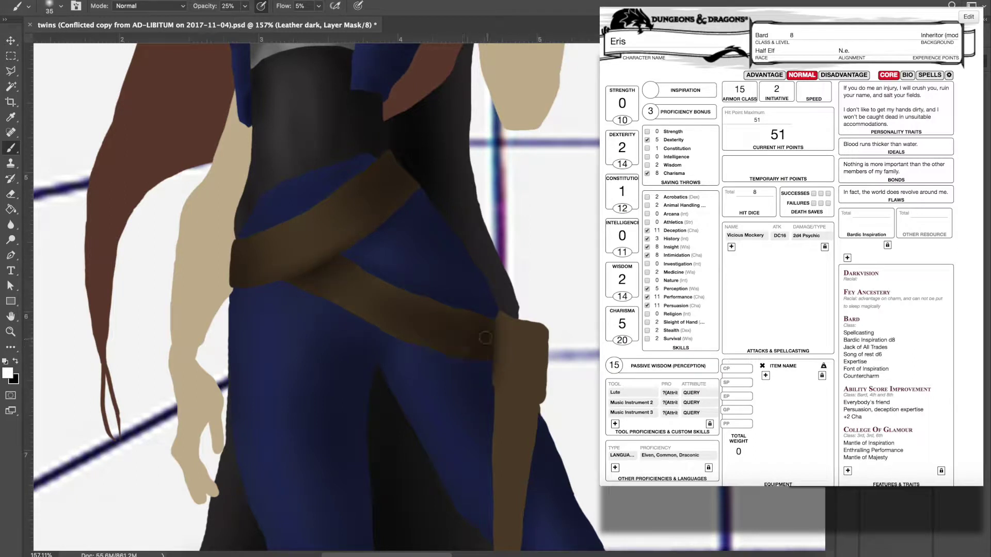
Shade the hip pouch and the leather piece hanging below it with a slightly larger brush.
scroll(401, 312, "down", 3)
key("bracketright")
key("bracketright")
key("bracketright")
left_click_drag(453, 397, 469, 333)
left_click_drag(481, 278, 476, 400)
Highlight the blue-clad figure's belts, pouch and boots on the Leather light mask with a 90 px brush.
key("x")
key("bracketright")
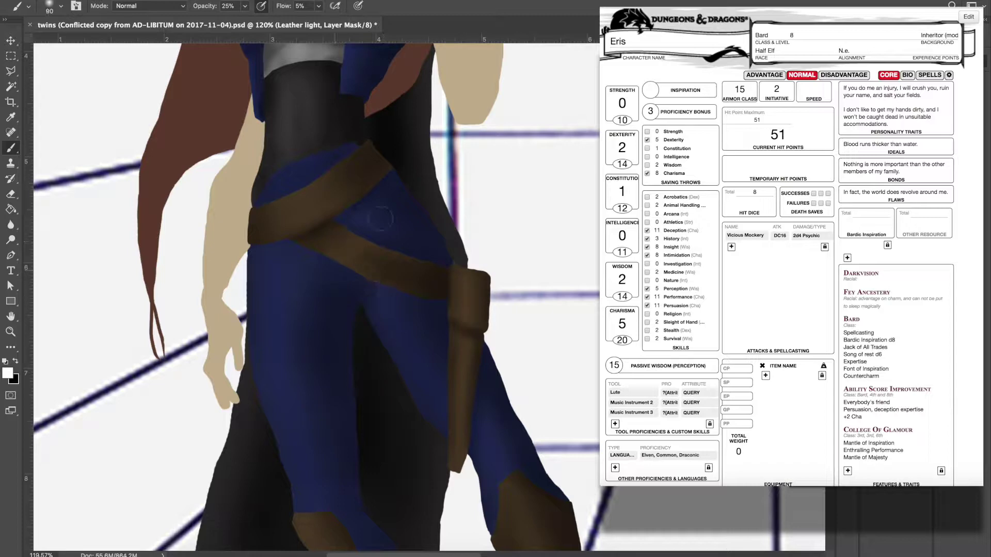
scroll(355, 148, "down", 8)
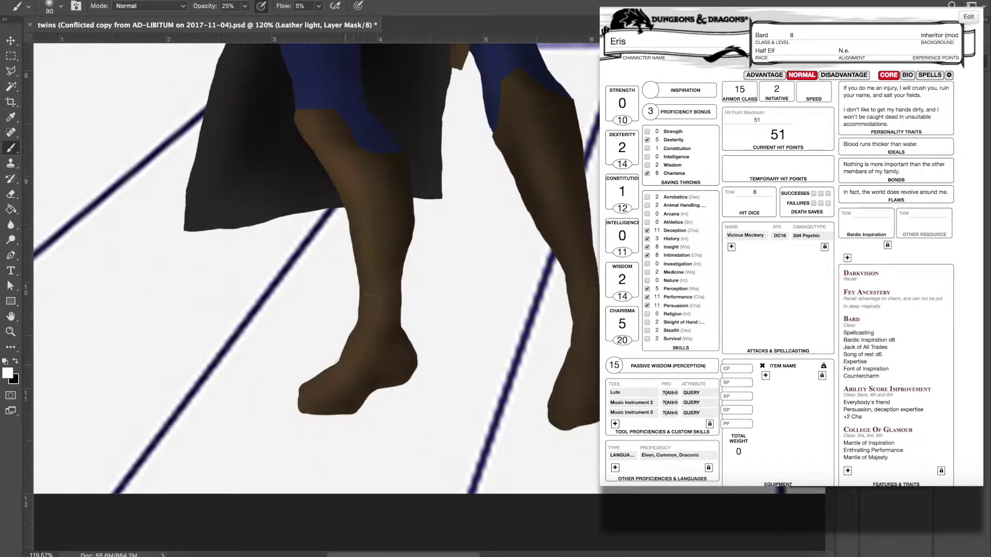
Shade the other figure's front boot from the knee down to the ankle on the Leather dark mask.
scroll(551, 188, "down", 3)
scroll(571, 372, "right", 6)
scroll(490, 169, "up", 3)
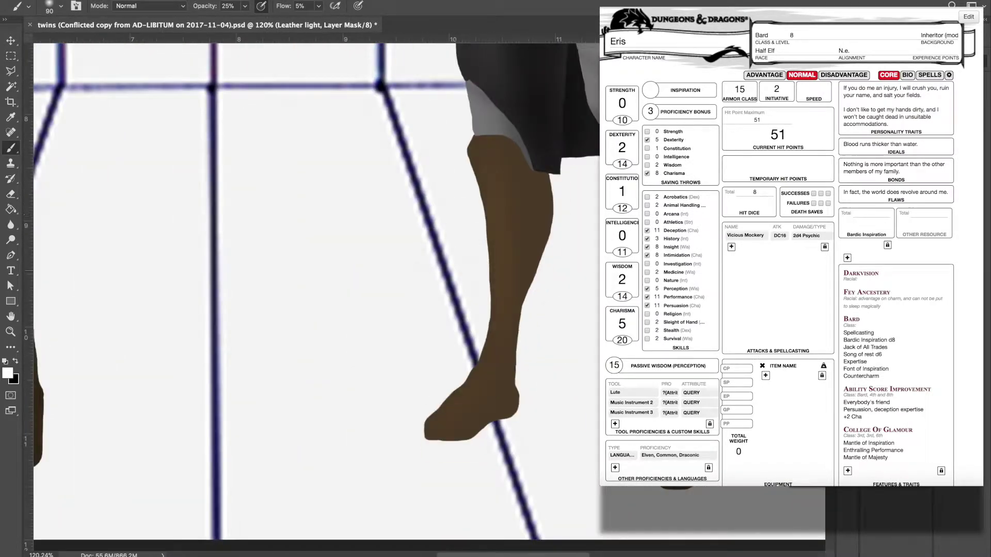
key("alt+bracketleft")
left_click(514, 152)
mouse_move(550, 199)
left_mouse_down()
mouse_move(549, 258)
mouse_move(516, 396)
left_mouse_up()
Model the boot's calf and its top beneath the coat hem on the Leather light mask, reducing the brush to 60 px.
key("bracketright")
key("bracketright")
key("bracketright")
key("bracketright")
key("bracketright")
scroll(609, 159, "up", 3)
key("bracketleft")
key("bracketleft")
key("bracketleft")
key("bracketleft")
key("bracketleft")
key("bracketleft")
key("bracketleft")
key("bracketleft")
key("bracketleft")
key("bracketleft")
left_click_drag(465, 170, 434, 125)
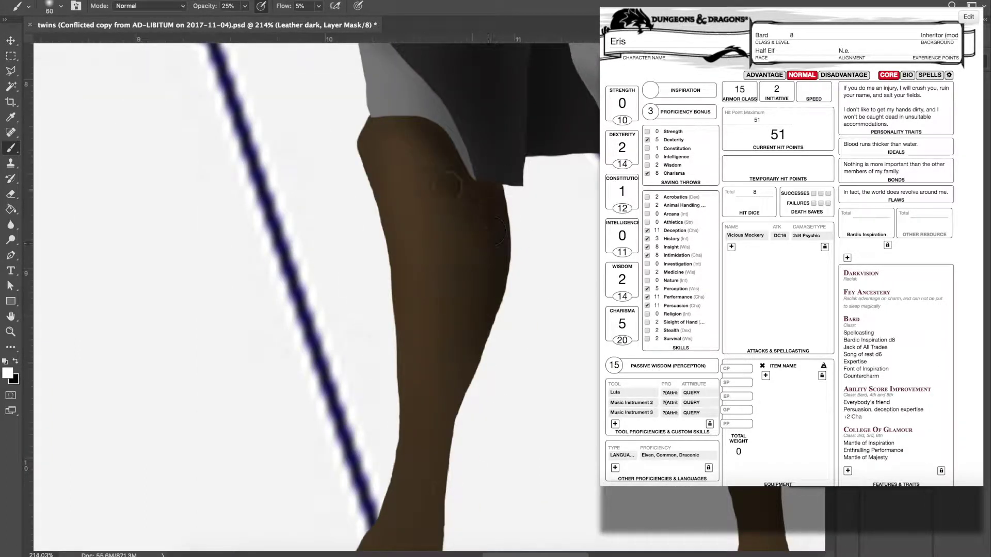
Shade the ankle and foot of the same figure's other boot on the Leather dark mask with a 25 px brush.
scroll(487, 232, "down", 2)
scroll(464, 334, "up", 8)
key("bracketleft")
key("bracketleft")
key("bracketleft")
key("bracketleft")
key("bracketleft")
key("bracketleft")
key("x")
key("x")
scroll(545, 234, "right", 10)
scroll(545, 234, "down", 4)
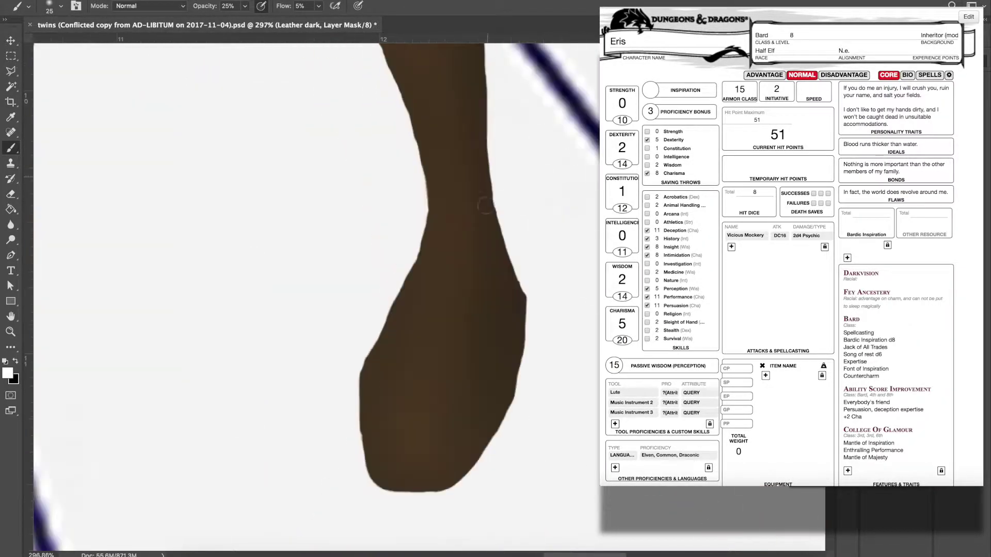
Shade along the shin of that boot with a larger brush.
scroll(500, 177, "up", 8)
key("bracketright")
key("bracketright")
key("bracketright")
key("bracketright")
key("bracketright")
key("bracketright")
key("bracketright")
left_click_drag(415, 183, 443, 329)
scroll(276, 348, "down", 3)
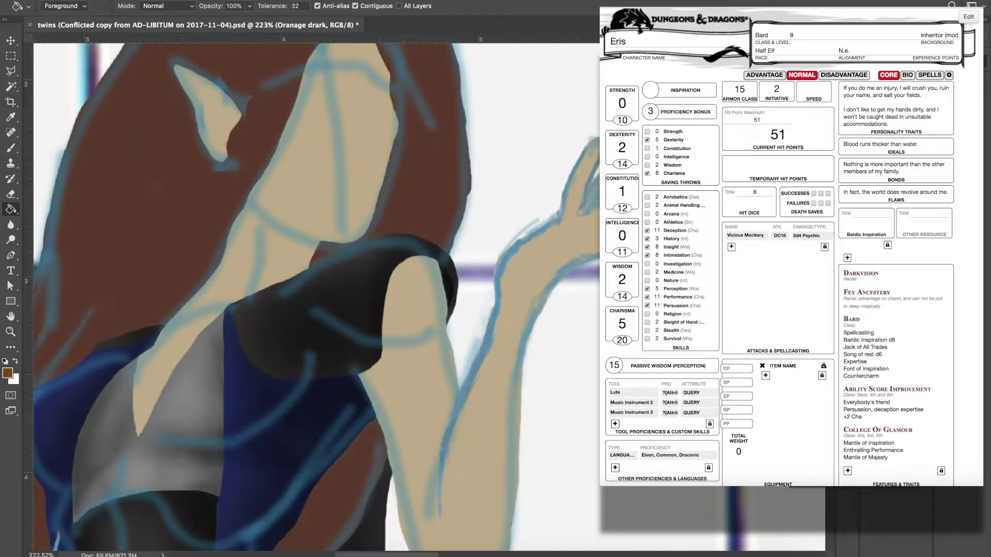
Trace the red-haired figure's facial features and inner ear lines on the Layer 6 mask with a 7 px brush.
key("b")
key("bracketleft")
key("bracketleft")
key("bracketleft")
scroll(594, 136, "up", 5)
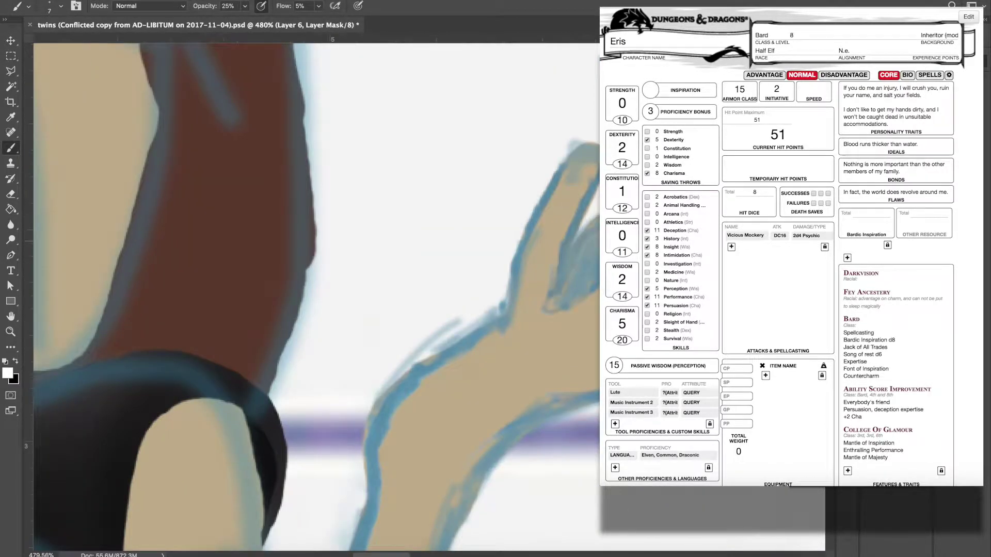
scroll(315, 297, "right", 3)
scroll(282, 277, "left", 10)
scroll(281, 276, "up", 8)
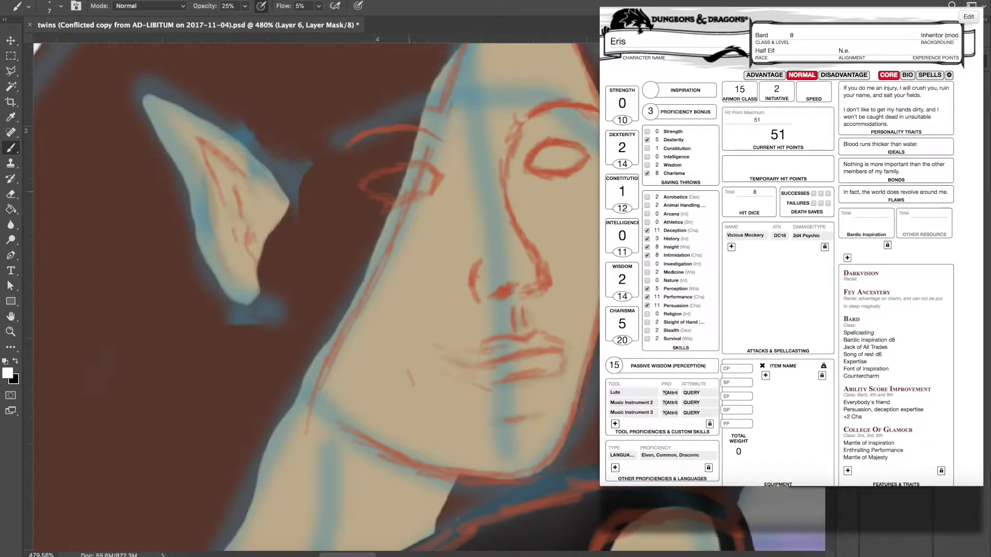
scroll(409, 191, "down", 6)
left_click_drag(420, 314, 471, 333)
Shade the side of the face, the jaw and the neck with a much larger soft brush.
key("bracketright")
key("bracketright")
key("bracketright")
key("bracketright")
key("bracketright")
key("bracketright")
key("bracketright")
key("bracketright")
key("bracketright")
key("bracketright")
key("bracketright")
key("bracketright")
scroll(470, 333, "down", 4)
left_click_drag(459, 126, 311, 436)
scroll(312, 436, "down", 5)
scroll(312, 436, "left", 2)
left_click_drag(384, 269, 305, 418)
left_click_drag(441, 315, 457, 325)
left_click_drag(410, 351, 449, 356)
Deepen the shadow on the neck beneath the jawline with a 25 px brush.
scroll(431, 305, "up", 10)
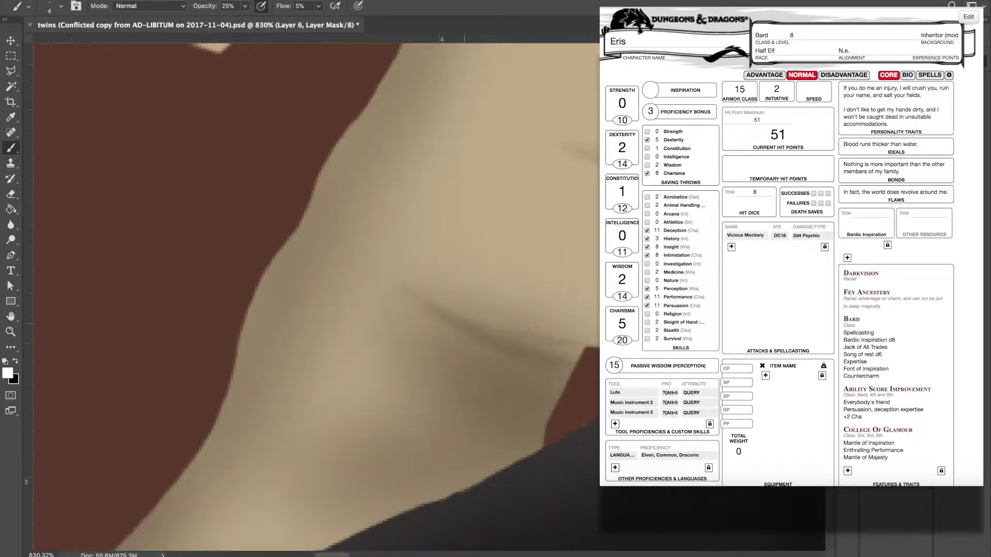
key("bracketright")
key("bracketright")
key("bracketright")
key("bracketright")
key("bracketright")
key("bracketright")
key("bracketright")
key("bracketright")
key("bracketright")
mouse_move(542, 371)
left_mouse_down()
mouse_move(537, 398)
mouse_move(377, 392)
mouse_move(405, 423)
left_mouse_up()
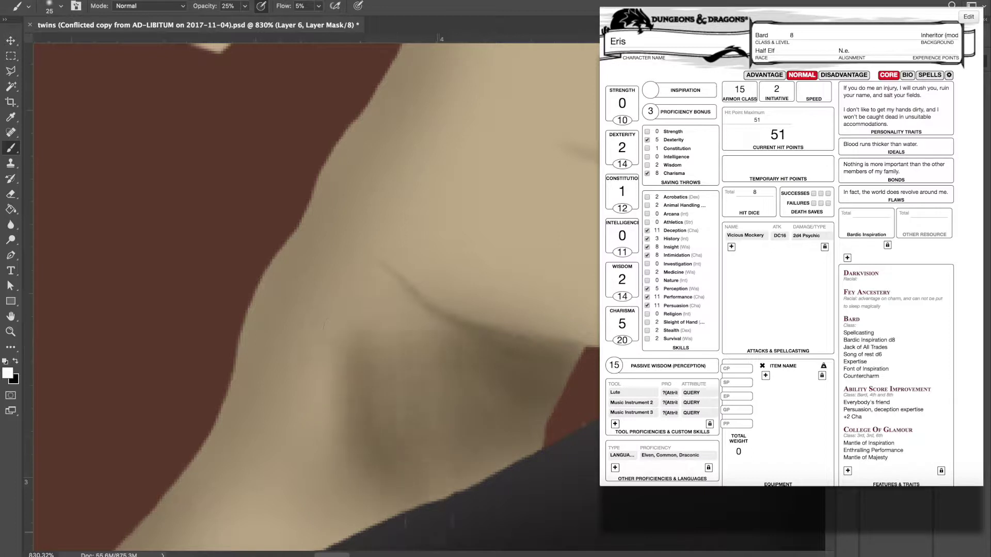
Shade broadly around the nose and along the far side of the face.
scroll(277, 387, "down", 6)
left_click_drag(544, 335, 485, 340)
left_click_drag(531, 309, 553, 274)
left_click_drag(534, 180, 503, 191)
Darken the nostrils and the underside of the nose with a brush reduced to 8 px.
scroll(521, 190, "up", 3)
key("bracketleft")
key("bracketleft")
key("bracketleft")
key("bracketleft")
key("bracketleft")
left_click_drag(421, 212, 386, 273)
left_click_drag(407, 325, 420, 317)
left_click_drag(453, 322, 460, 314)
left_click_drag(395, 314, 417, 302)
Shade the eye socket and the side of the nose bridge on the Layer 6 mask with a 20 px brush.
key("x")
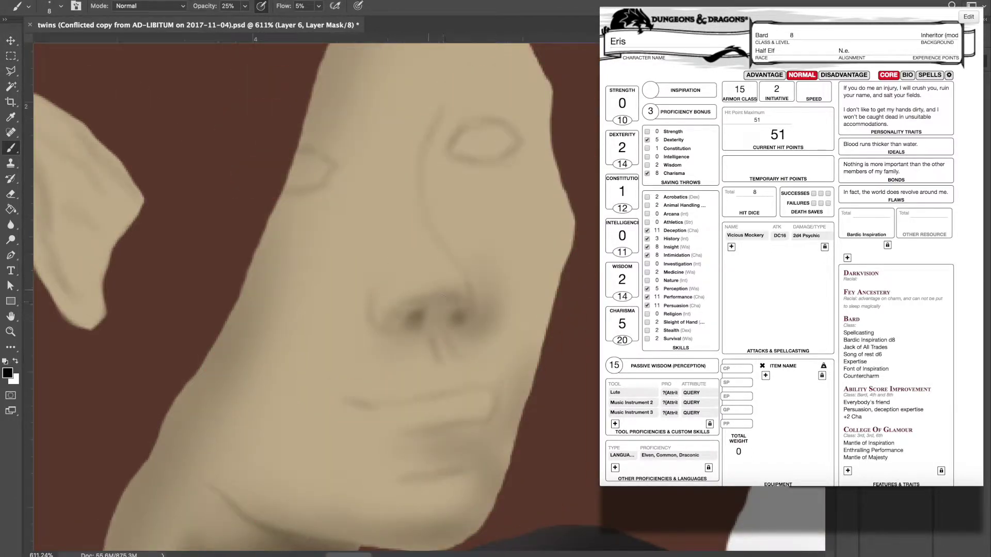
key("bracketright")
key("bracketright")
key("bracketright")
key("bracketright")
key("bracketright")
key("x")
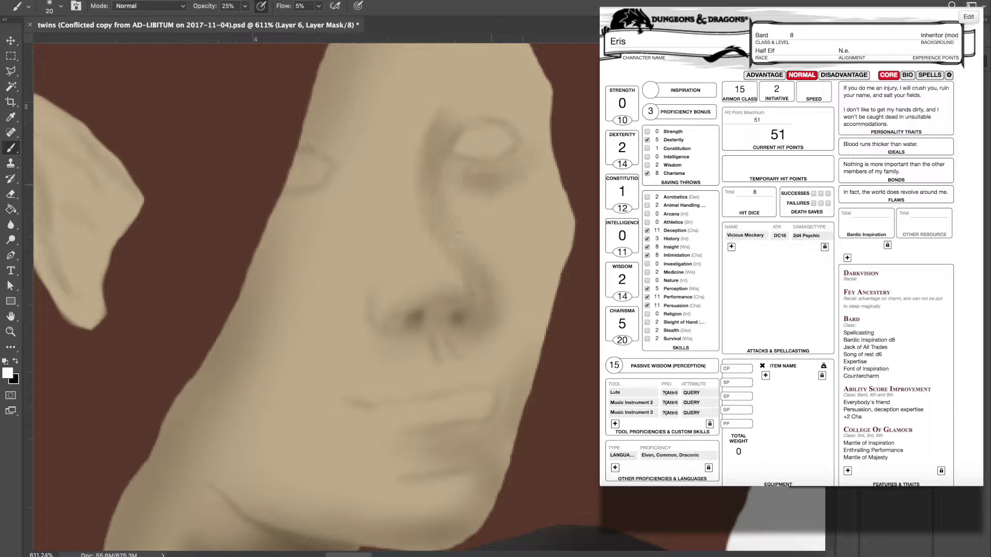
Shade the upper lip, the line between the lips and the area below the mouth with a 10 px brush.
scroll(413, 310, "down", 2)
key("bracketleft")
key("bracketleft")
key("bracketleft")
key("bracketleft")
key("bracketleft")
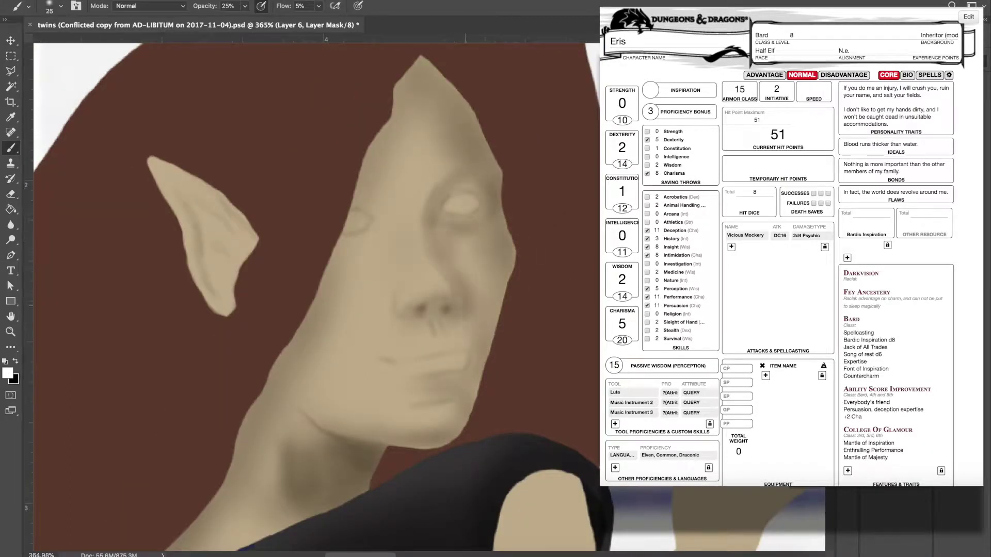
scroll(431, 351, "up", 3)
left_click_drag(457, 399, 340, 408)
left_click_drag(459, 351, 487, 340)
left_click_drag(346, 369, 446, 348)
left_click_drag(405, 361, 505, 359)
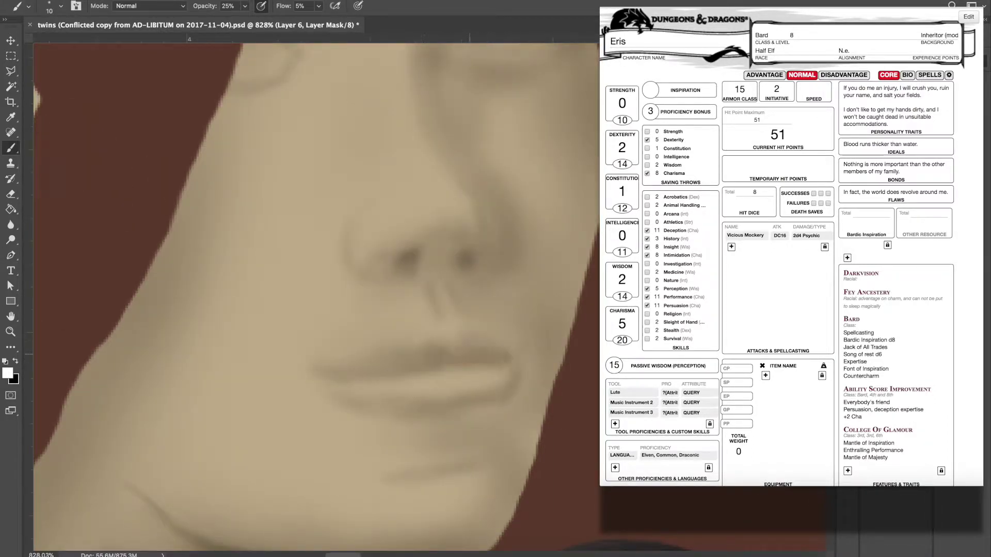
scroll(426, 302, "up", 1)
left_click_drag(263, 413, 382, 429)
scroll(431, 296, "down", 2)
key("x")
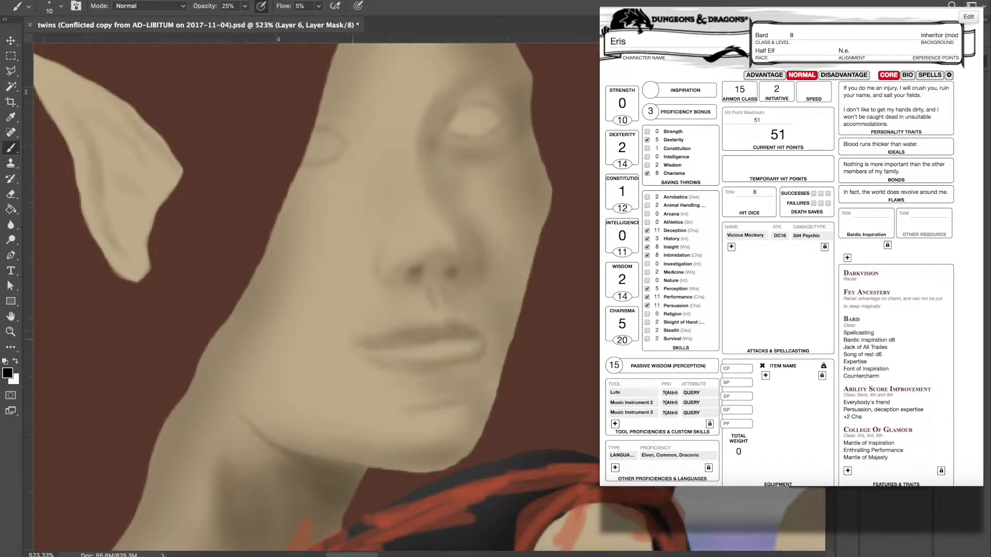
Shade around the eye nearest the ear with a 40 px brush.
key("x")
key("bracketright")
key("bracketright")
key("bracketright")
key("bracketright")
key("bracketright")
left_click_drag(361, 155, 333, 186)
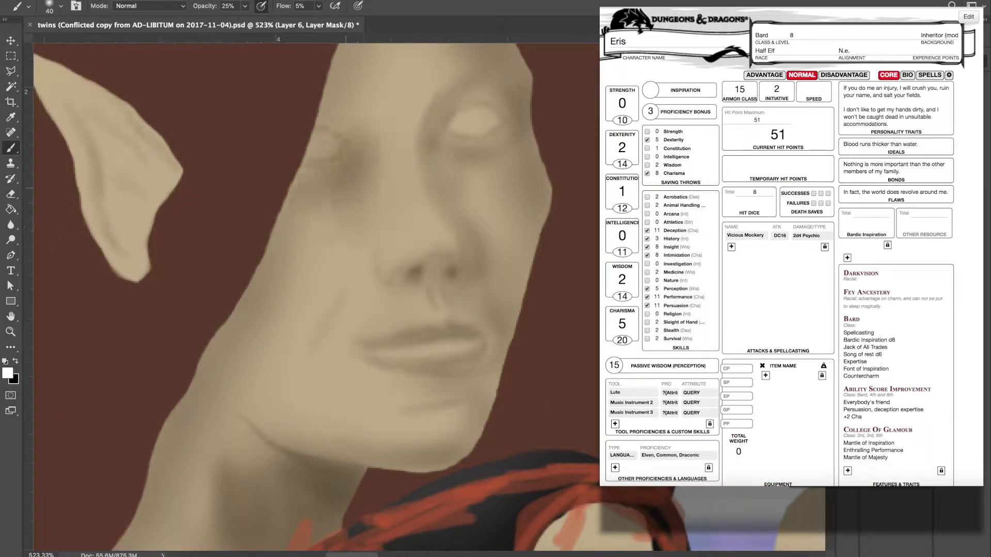
Extend the soft shading over the cheek and along the side of the face.
scroll(429, 297, "down", 3)
left_click_drag(382, 287, 351, 346)
left_click_drag(385, 309, 397, 344)
left_click_drag(462, 230, 467, 302)
Shade the inner folds of the pointed ear with a progressively smaller brush.
scroll(289, 238, "up", 2)
key("bracketleft")
key("bracketleft")
key("bracketleft")
mouse_move(454, 166)
left_mouse_down()
mouse_move(485, 252)
mouse_move(439, 149)
mouse_move(449, 190)
left_mouse_up()
key("bracketleft")
key("bracketleft")
left_click_drag(425, 147, 473, 211)
Lighten the shadow along the neck and jaw edge by painting black on the Layer 6 mask with a 40 px brush.
scroll(465, 247, "right", 2)
key("x")
key("bracketright")
key("bracketright")
key("bracketright")
key("bracketright")
key("bracketright")
mouse_move(501, 437)
left_mouse_down()
mouse_move(519, 467)
mouse_move(557, 448)
mouse_move(577, 298)
left_mouse_up()
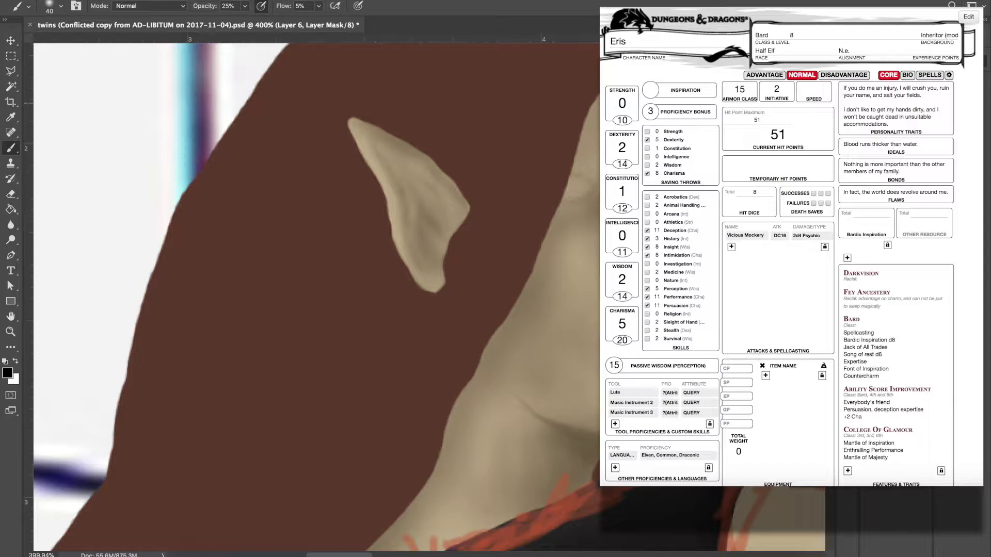
Refine the fine shadows on the ear folds and facial features on the Layer 6 mask with a 10 px brush.
scroll(512, 277, "up", 2)
key("bracketleft")
key("bracketleft")
key("bracketleft")
key("bracketleft")
key("bracketleft")
key("bracketleft")
key("bracketleft")
key("bracketleft")
key("bracketleft")
key("bracketleft")
key("x")
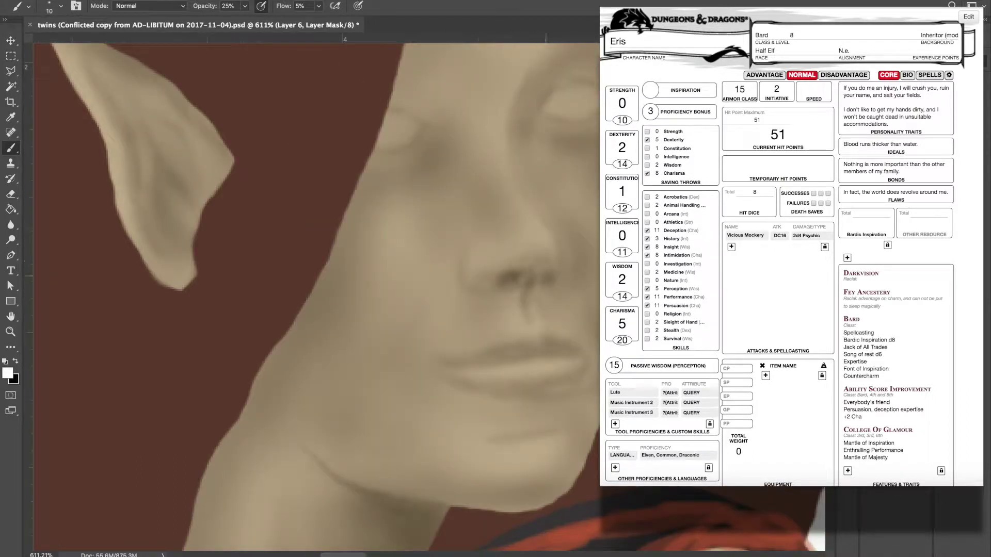
scroll(372, 223, "up", 3)
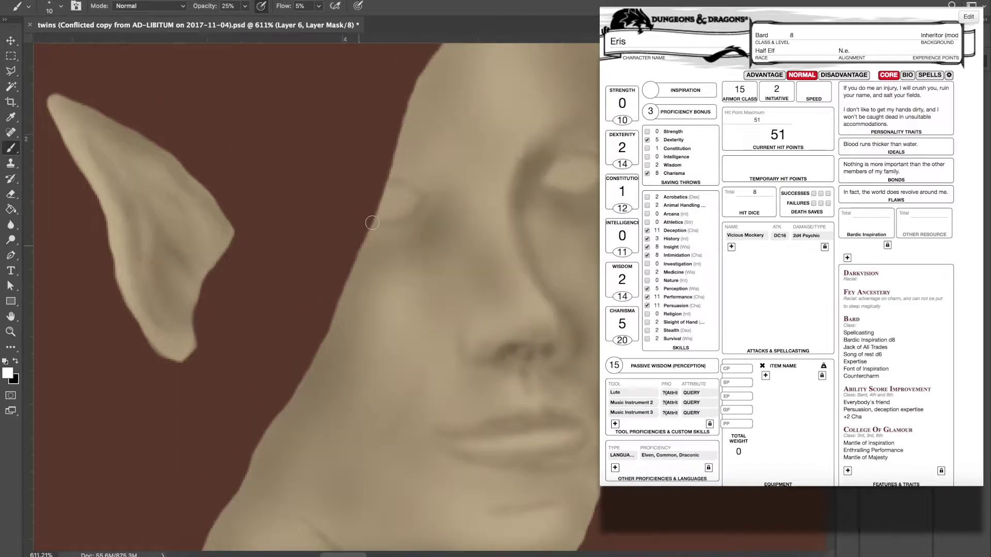
Soften the shading around the eye and temple by painting black on the Layer 6 mask with a 35 px brush.
key("x")
key("bracketright")
key("bracketright")
key("bracketright")
key("bracketright")
key("bracketright")
scroll(331, 260, "up", 3)
scroll(331, 260, "right", 2)
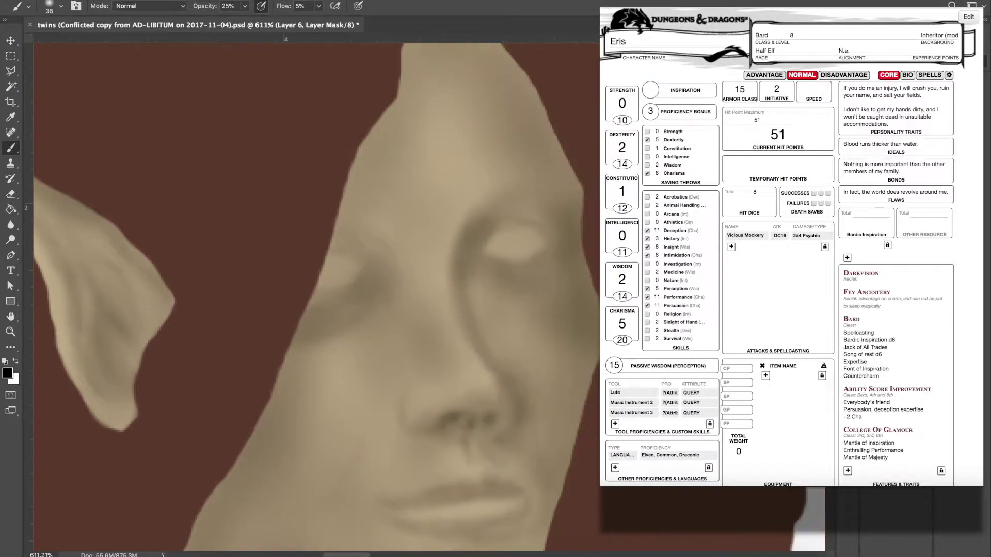
Paint white highlights on the forehead, nose and both cheeks on the Layer 7 mask.
key("alt+bracketright")
scroll(424, 289, "down", 3)
key("x")
left_click_drag(426, 188, 436, 111)
key("bracketleft")
key("bracketleft")
key("bracketleft")
left_click_drag(445, 294, 459, 366)
left_click_drag(506, 322, 493, 376)
left_click_drag(379, 330, 342, 385)
Add highlights to the jaw, chin, lips, eye areas and pointed ear, using a smaller brush for the ear.
left_click_drag(308, 436, 335, 464)
left_click_drag(441, 513, 464, 510)
left_click_drag(450, 447, 475, 451)
left_click_drag(428, 433, 462, 415)
left_click_drag(350, 372, 400, 317)
left_click_drag(514, 369, 511, 397)
left_click_drag(522, 304, 485, 312)
mouse_move(488, 225)
left_mouse_down()
mouse_move(508, 214)
mouse_move(467, 173)
left_mouse_up()
left_click_drag(403, 262, 368, 252)
key("bracketleft")
mouse_move(177, 250)
left_mouse_down()
mouse_move(225, 304)
mouse_move(205, 334)
left_mouse_up()
Paint soft highlights along the neck and upper chest with a larger brush.
scroll(232, 283, "down", 3)
key("bracketright")
key("bracketright")
key("bracketright")
key("bracketright")
key("bracketright")
left_click_drag(351, 315, 305, 407)
scroll(350, 315, "down", 5)
left_click_drag(387, 351, 429, 216)
scroll(428, 217, "down", 4)
Highlight the raised forearm and hand on the Layer 7 mask, reducing the brush from 40 px to 20 px.
scroll(521, 177, "up", 3)
left_click_drag(558, 201, 552, 162)
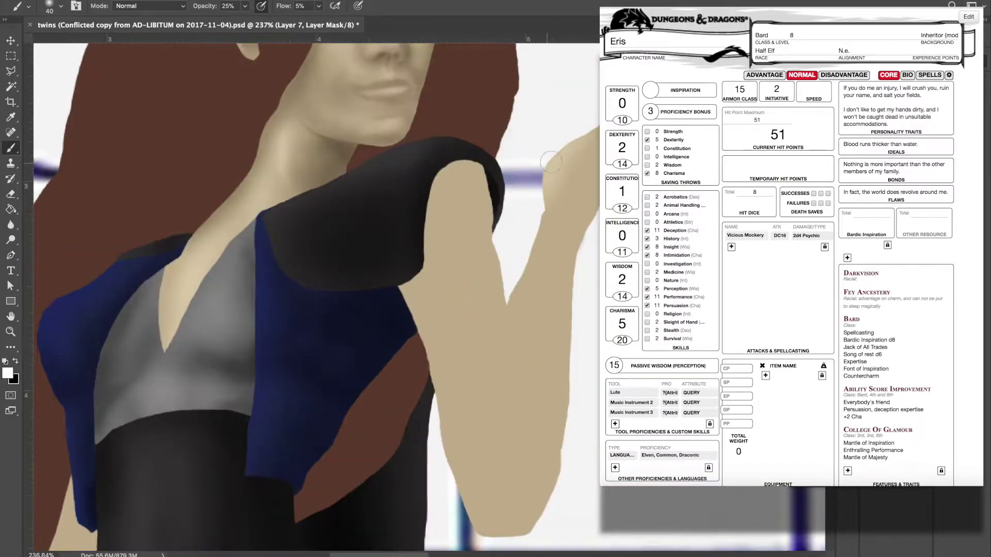
scroll(449, 241, "up", 5)
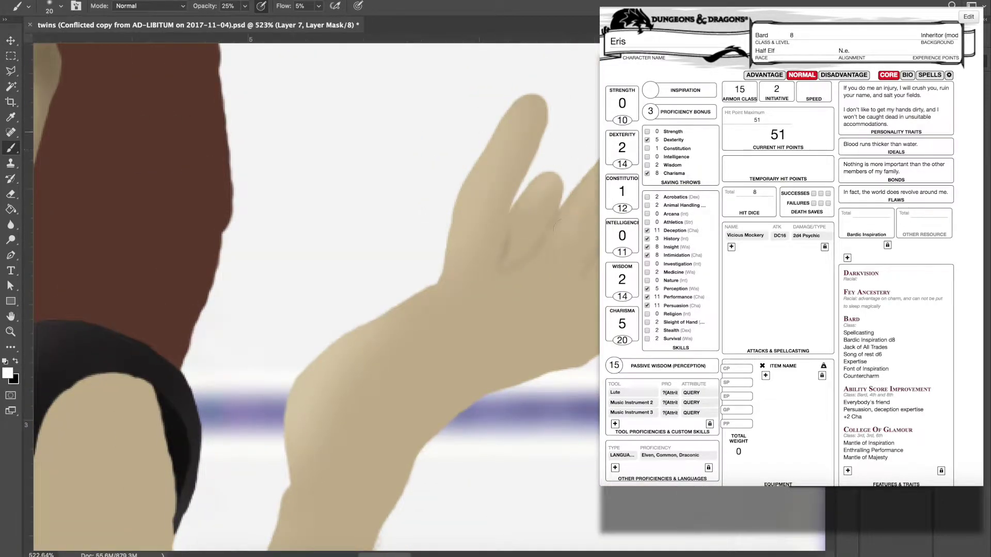
Paint broad highlights over the lower skin areas of the same figure with a much larger brush.
key("bracketright")
key("bracketright")
key("bracketright")
key("bracketright")
key("bracketright")
key("bracketright")
scroll(401, 283, "down", 5)
key("bracketright")
key("bracketright")
key("bracketright")
key("bracketright")
key("bracketright")
key("bracketright")
key("bracketright")
key("bracketright")
key("bracketright")
mouse_move(351, 141)
left_mouse_down()
mouse_move(356, 210)
mouse_move(334, 381)
left_mouse_up()
Paint broad highlights across the second twin's body with the large brush.
scroll(334, 381, "down", 3)
scroll(354, 371, "right", 10)
scroll(354, 371, "up", 5)
left_click_drag(200, 281, 122, 266)
left_click_drag(353, 324, 436, 335)
scroll(436, 336, "right", 5)
left_click_drag(491, 320, 571, 150)
Add smaller highlights higher up on the second twin's figure with a reduced brush.
scroll(429, 297, "up", 10)
scroll(428, 297, "left", 5)
key("bracketleft")
key("bracketleft")
key("bracketleft")
key("bracketleft")
left_click_drag(438, 139, 431, 198)
left_click_drag(558, 207, 580, 155)
Hide the red sketch and draw thin eye, nose and mouth lines on the Layer 6 mask, using a 2 px brush at 40% opacity.
scroll(428, 298, "up", 5)
scroll(447, 158, "up", 2)
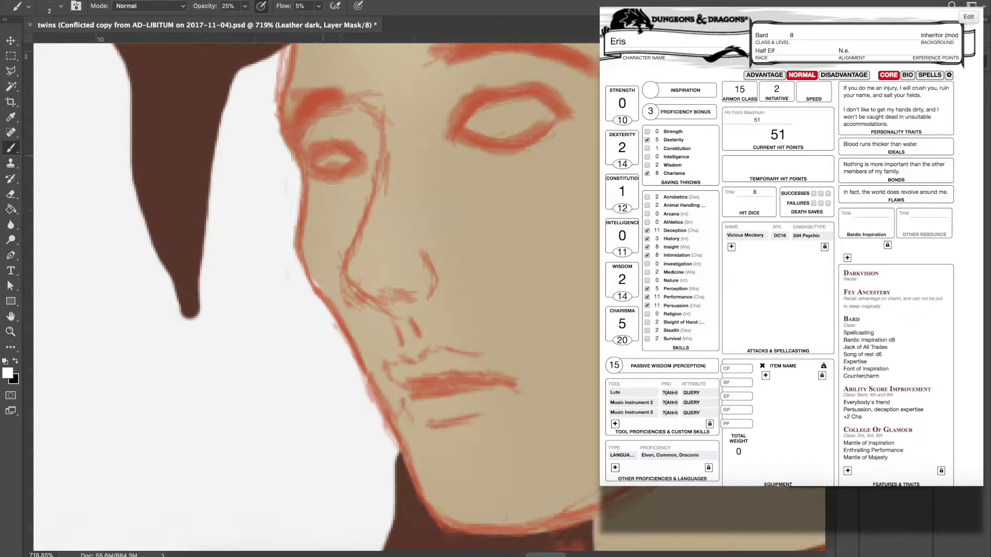
key("alt+bracketleft")
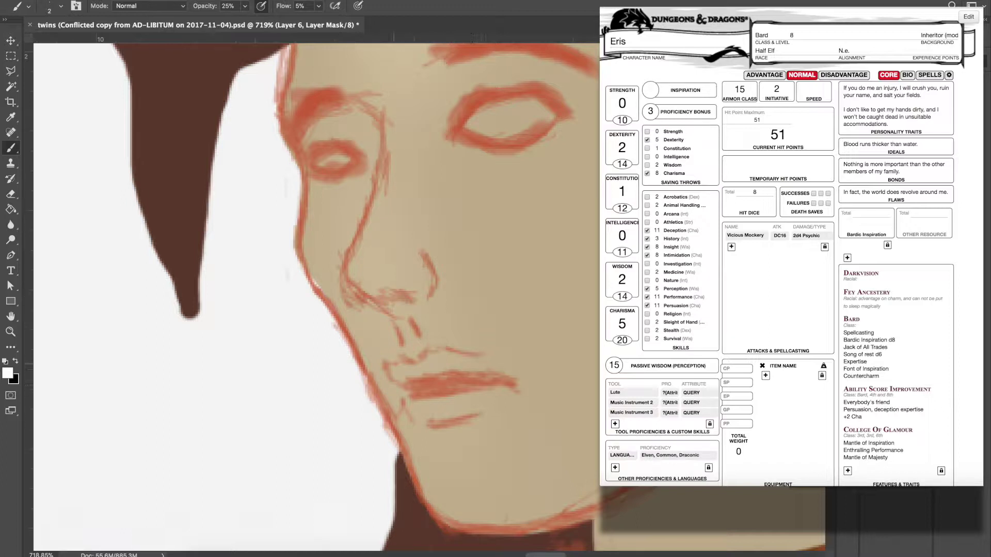
key("super+comma")
scroll(416, 312, "up", 1)
mouse_move(311, 125)
left_mouse_down()
mouse_move(350, 148)
mouse_move(309, 154)
mouse_move(331, 174)
left_mouse_up()
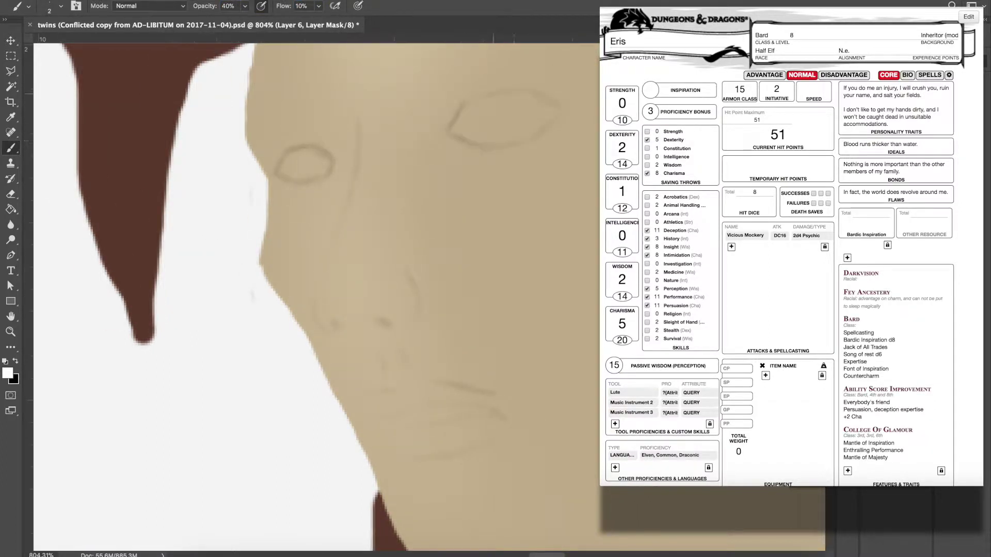
key("x")
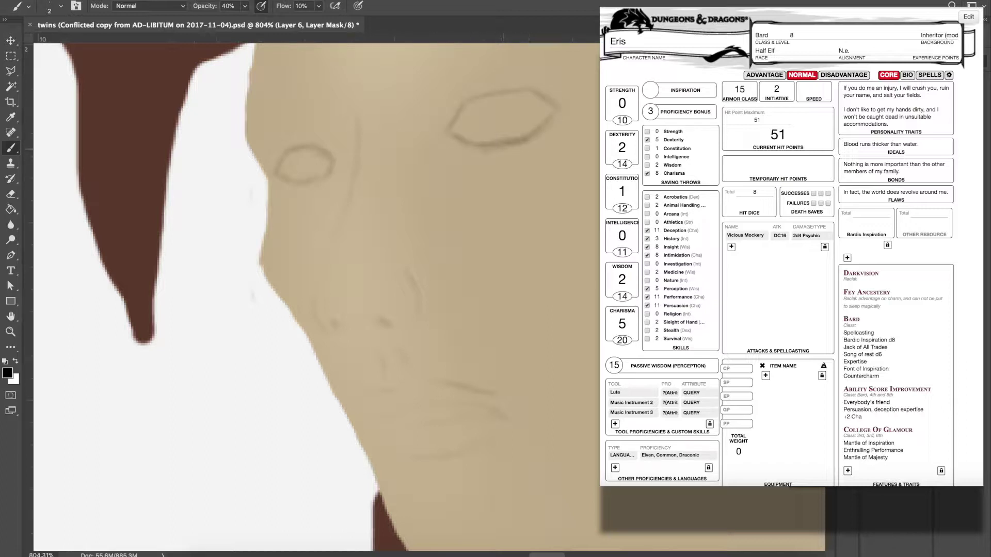
key("x")
mouse_move(345, 217)
left_mouse_down()
mouse_move(325, 320)
mouse_move(413, 284)
mouse_move(416, 271)
mouse_move(436, 315)
left_mouse_up()
Shade the side of the nose up to the inner eye corner with a 20 px brush at 25% opacity.
key("bracketright")
key("bracketright")
key("bracketright")
key("bracketright")
key("bracketright")
key("2")
left_click_drag(376, 281, 416, 132)
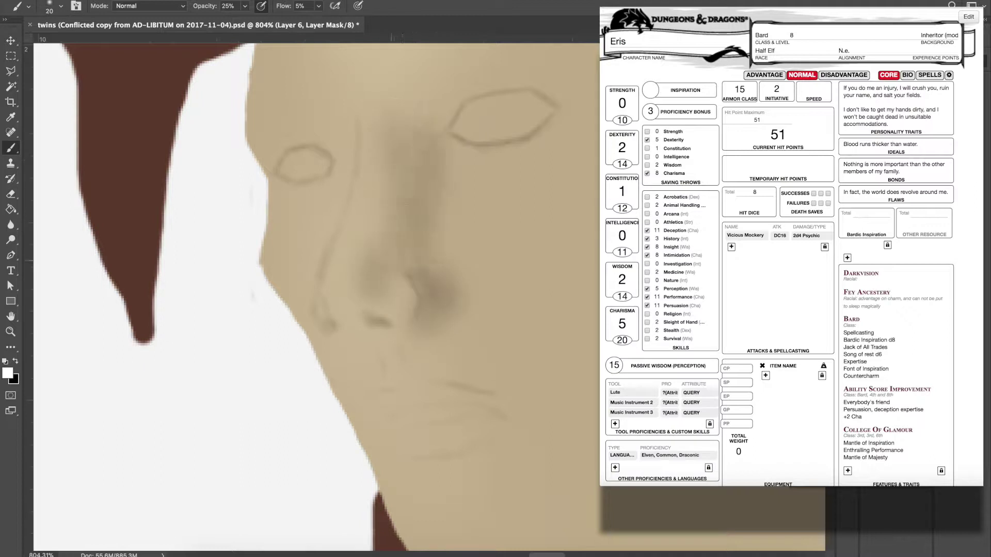
Define the nostrils and the underside of the nose with a smaller brush.
key("bracketleft")
key("bracketleft")
key("bracketleft")
key("bracketleft")
left_click_drag(408, 284, 405, 320)
mouse_move(338, 312)
left_mouse_down()
mouse_move(379, 338)
mouse_move(409, 326)
left_mouse_up()
key("x")
key("x")
left_click_drag(420, 276, 431, 315)
mouse_move(387, 312)
left_mouse_down()
mouse_move(405, 323)
mouse_move(361, 328)
left_mouse_up()
Shade the lips, both sides of the nose bridge, the inner eye corner and the area above the upper lip.
left_click_drag(410, 417, 488, 405)
left_click_drag(472, 436, 493, 441)
mouse_move(423, 135)
left_mouse_down()
mouse_move(411, 173)
mouse_move(413, 237)
left_mouse_up()
left_click_drag(349, 129, 344, 198)
left_click_drag(318, 135, 341, 160)
mouse_move(336, 222)
left_mouse_down()
mouse_move(341, 192)
mouse_move(317, 333)
left_mouse_up()
left_click_drag(449, 349, 413, 364)
Build up soft shadows around both eye sockets and along the nose bridge with a 20 px brush.
key("bracketright")
key("bracketright")
key("bracketright")
key("bracketright")
left_click_drag(446, 160, 526, 160)
left_click_drag(322, 198, 284, 196)
left_click_drag(335, 142, 273, 129)
left_click_drag(413, 145, 312, 286)
left_click_drag(340, 222, 485, 217)
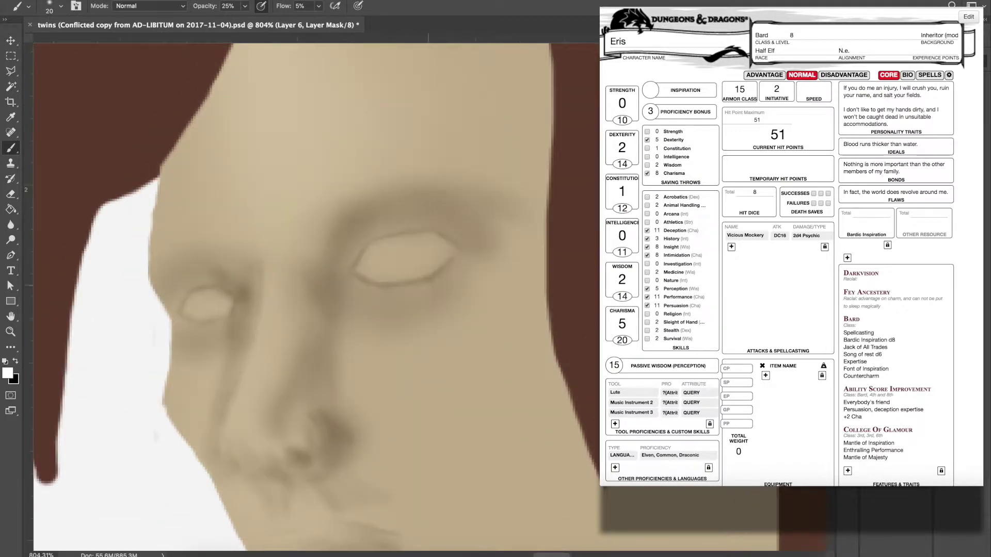
mouse_move(364, 312)
left_mouse_down()
mouse_move(265, 467)
mouse_move(292, 351)
left_mouse_up()
Refine the fine shadow lines of the second twin's eyes, nose and lips with a 3 px brush.
key("bracketleft")
key("bracketleft")
key("bracketleft")
key("bracketleft")
key("bracketleft")
key("bracketleft")
key("bracketleft")
key("bracketleft")
key("bracketleft")
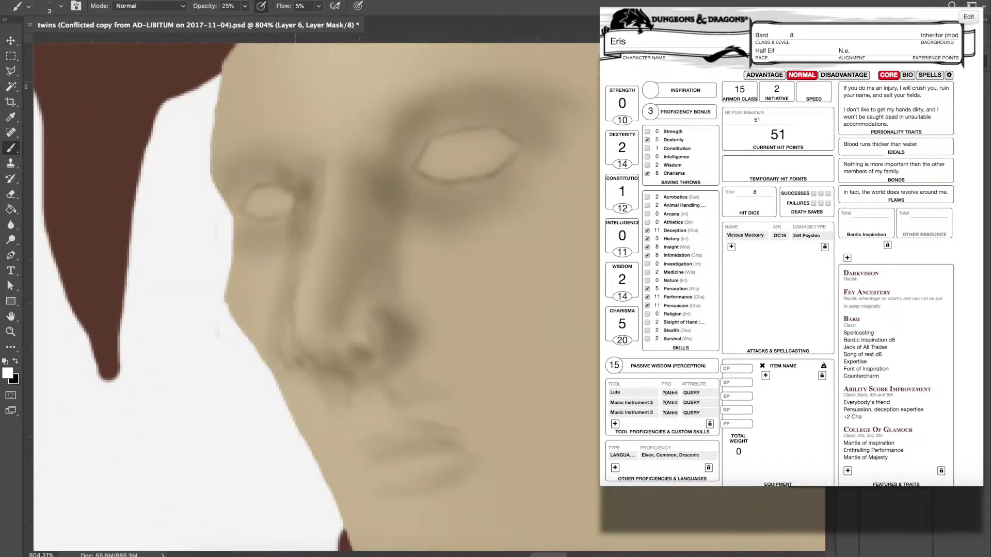
Shade the fingers, palm and wrist of the second twin's raised hand with a 15 px brush.
scroll(291, 351, "down", 8)
scroll(291, 351, "up", 7)
left_click(235, 6)
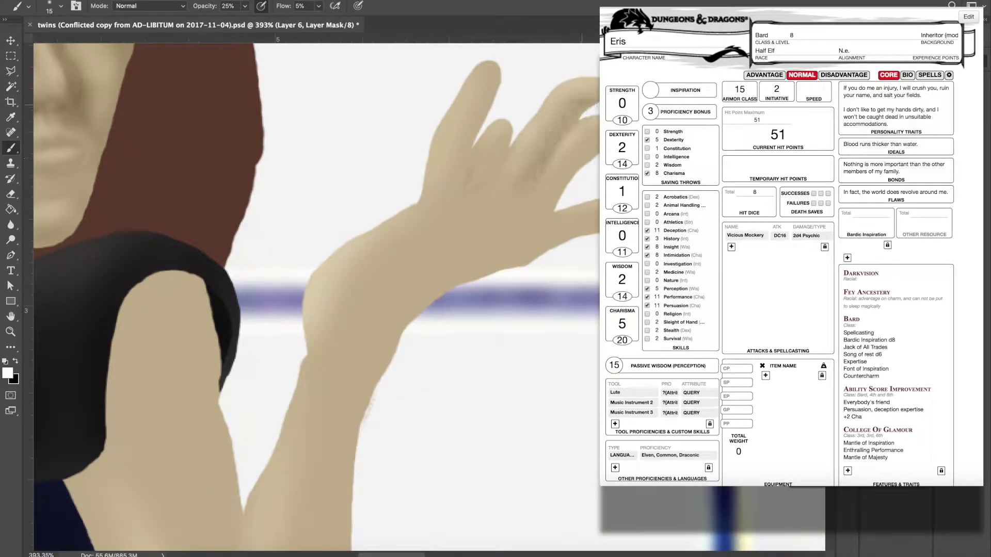
mouse_move(558, 113)
left_mouse_down()
mouse_move(562, 202)
mouse_move(498, 134)
mouse_move(480, 180)
mouse_move(480, 153)
mouse_move(511, 143)
left_mouse_up()
left_click_drag(509, 147, 481, 191)
left_click_drag(469, 109, 419, 256)
left_click_drag(593, 272, 494, 274)
Add broader soft shadows along the outer edge of the raised forearm with a larger brush.
key("bracketright")
key("bracketright")
key("bracketright")
key("bracketright")
key("bracketright")
key("bracketright")
key("bracketright")
key("bracketright")
mouse_move(454, 302)
left_mouse_down()
mouse_move(374, 354)
mouse_move(335, 421)
mouse_move(325, 490)
mouse_move(426, 511)
left_mouse_up()
Build up a wide soft shadow on the raised arm around the elbow with a brush of about 125 px.
scroll(376, 311, "down", 4)
key("bracketright")
key("bracketright")
key("bracketright")
key("bracketright")
key("bracketright")
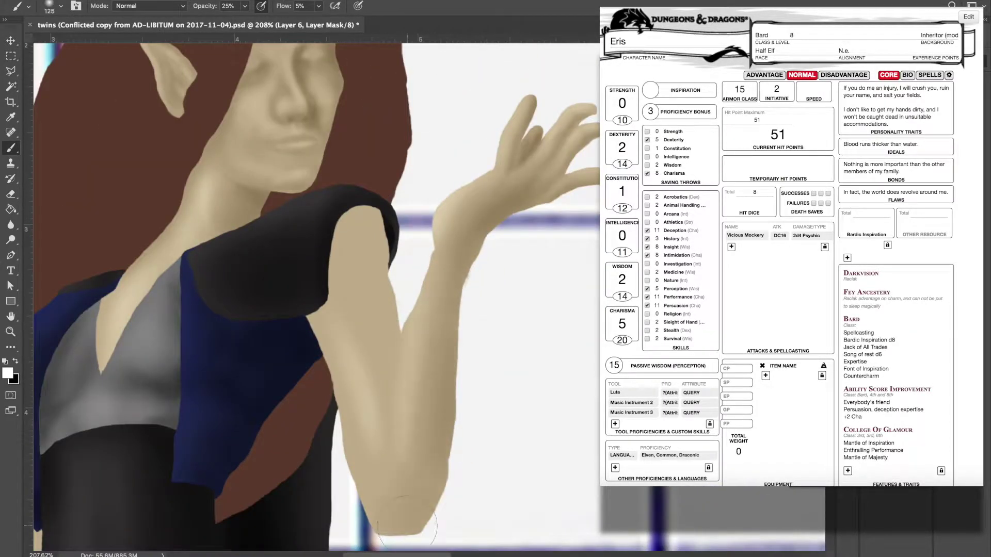
scroll(449, 314, "down", 4)
left_click_drag(387, 382, 454, 297)
Refine the shadows on the raised hand's wrist and fingers with a much smaller brush.
scroll(479, 118, "up", 5)
key("bracketleft")
key("bracketleft")
key("bracketleft")
key("bracketleft")
key("bracketleft")
key("bracketleft")
key("bracketleft")
key("bracketleft")
key("bracketleft")
key("bracketleft")
left_click_drag(387, 364, 431, 232)
left_click_drag(444, 362, 522, 274)
left_click_drag(534, 309, 513, 351)
left_click_drag(570, 395, 588, 393)
Deepen the soft shadows along the raised forearm down towards the elbow.
scroll(457, 406, "down", 8)
scroll(457, 406, "left", 6)
mouse_move(479, 279)
left_mouse_down()
mouse_move(472, 354)
mouse_move(536, 126)
left_mouse_up()
scroll(465, 289, "down", 6)
scroll(377, 320, "down", 4)
left_click_drag(377, 320, 367, 418)
Shade the upper arm, elbow and wrist of the raised arm with a 60 px brush.
key("bracketright")
key("bracketright")
key("bracketright")
key("bracketright")
key("bracketright")
mouse_move(362, 139)
left_mouse_down()
mouse_move(356, 196)
mouse_move(329, 131)
mouse_move(309, 371)
left_mouse_up()
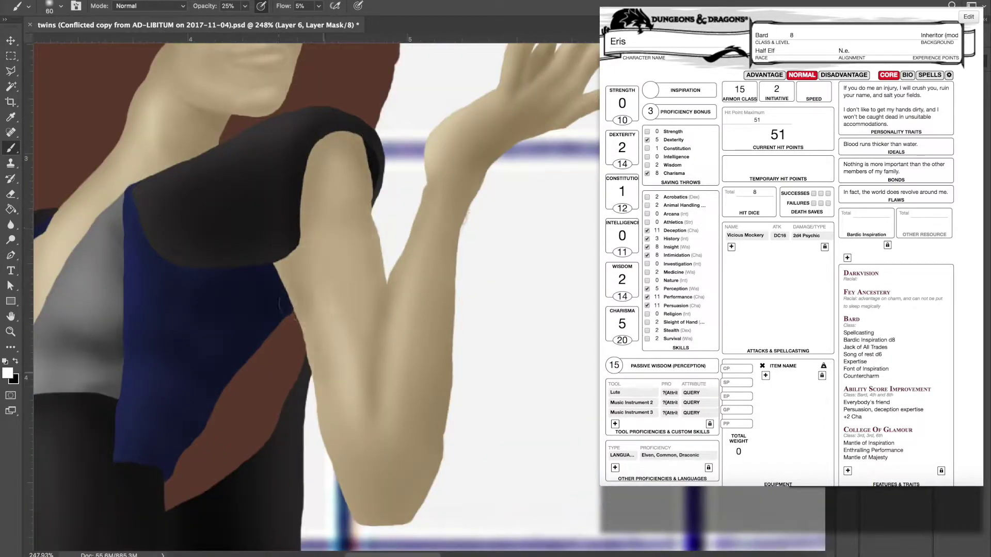
left_click_drag(294, 261, 322, 464)
left_click_drag(310, 227, 356, 429)
mouse_move(361, 206)
left_mouse_down()
mouse_move(381, 247)
mouse_move(347, 483)
left_mouse_up()
left_click_drag(352, 444, 352, 509)
left_click_drag(441, 150, 459, 206)
Paint a highlight down the forearm from the elbow crease on the Layer 7 mask.
scroll(381, 403, "up", 8)
key("x")
scroll(382, 361, "down", 3)
key("bracketleft")
key("bracketleft")
key("bracketleft")
key("bracketleft")
key("bracketleft")
key("bracketleft")
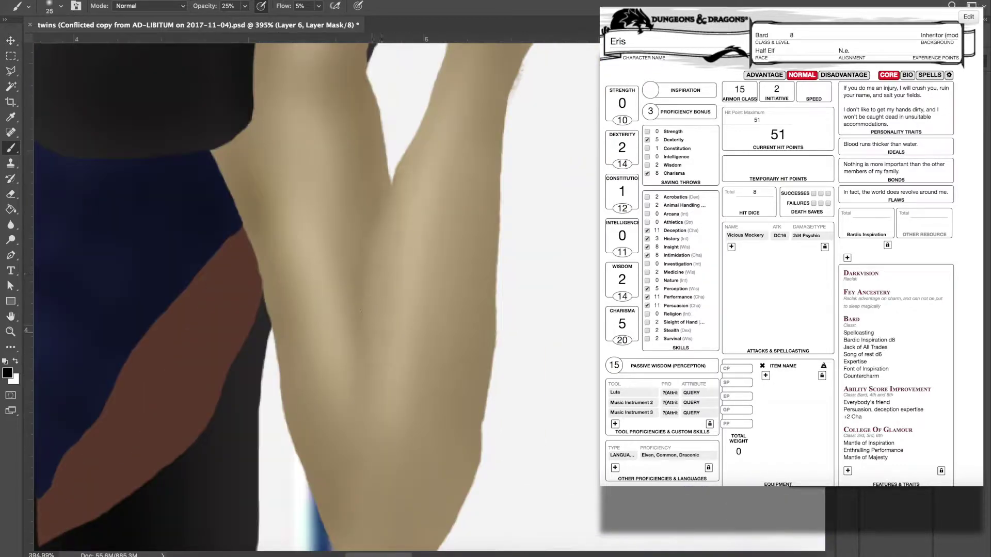
key("alt+bracketright")
key("x")
mouse_move(401, 170)
left_mouse_down()
mouse_move(370, 387)
mouse_move(403, 307)
left_mouse_up()
Soften the forearm highlight near the elbow by painting black on the Layer 7 mask with a 50 px brush.
key("bracketright")
key("bracketright")
key("bracketright")
key("bracketright")
key("bracketright")
key("x")
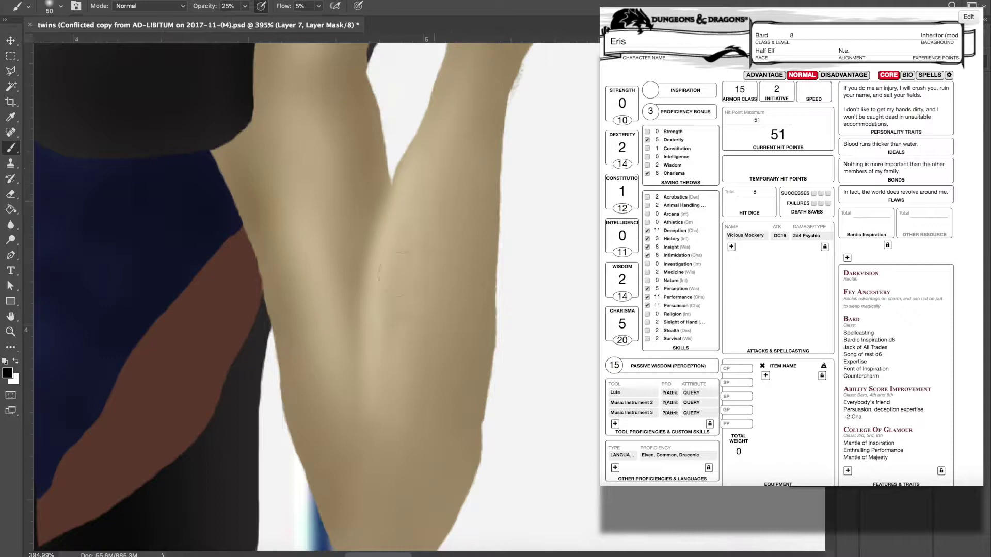
left_click_drag(382, 387, 399, 295)
Return to the Layer 6 mask and deepen the shadows on the raised forearm and upper arm.
key("x")
scroll(430, 300, "down", 5)
key("alt+bracketleft")
key("x")
left_click_drag(455, 247, 442, 349)
left_click_drag(438, 247, 427, 333)
left_click_drag(393, 304, 385, 235)
Shade the second twin's chest at the neckline, the neck and the side of the face with a smaller brush.
scroll(331, 258, "up", 3)
key("bracketleft")
key("bracketleft")
key("bracketleft")
left_click_drag(227, 292, 209, 338)
left_click_drag(264, 258, 361, 119)
left_click_drag(356, 72, 292, 206)
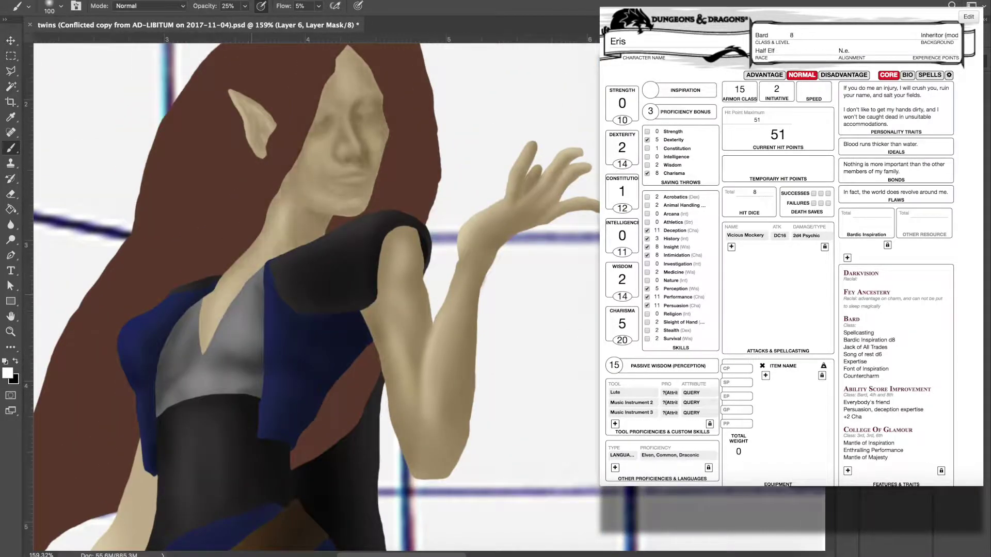
Shade the second twin's lowered hand and wrist on the Layer 6 mask, following the visible bodys sketch with a brush of about 30 px.
scroll(284, 109, "up", 5)
key("x")
scroll(309, 289, "down", 5)
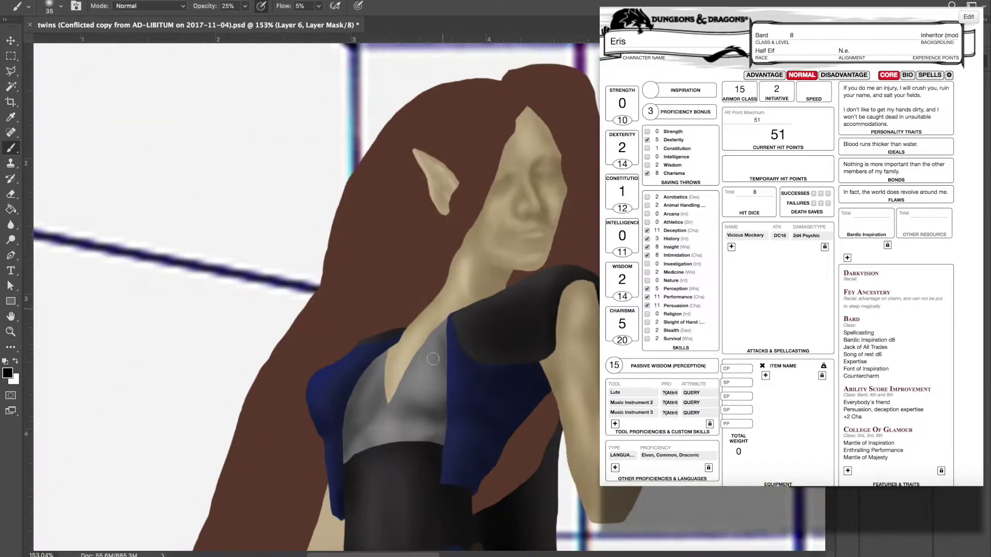
scroll(425, 316, "up", 3)
scroll(425, 315, "down", 1)
key("bracketright")
key("bracketright")
key("bracketright")
key("bracketright")
key("bracketright")
key("bracketright")
key("bracketright")
key("bracketright")
key("x")
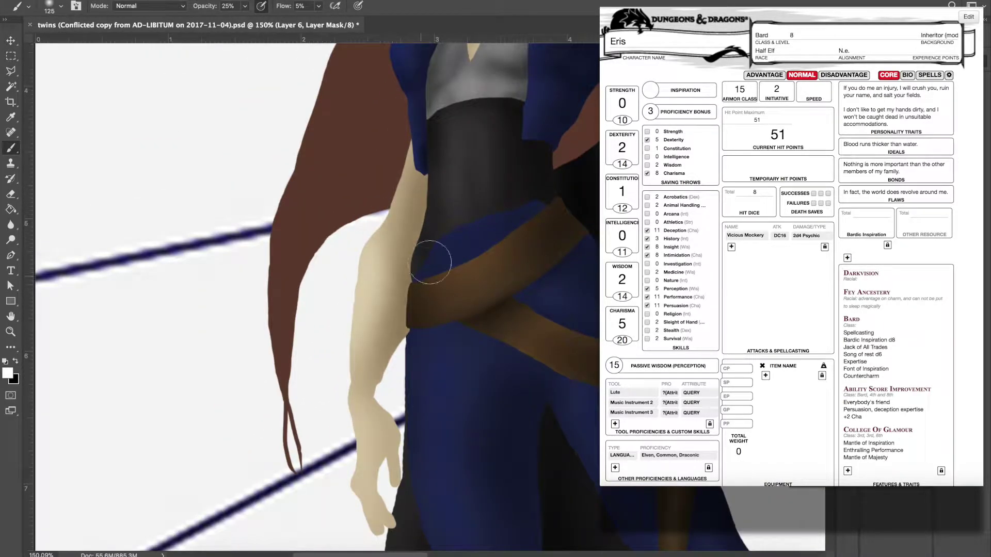
key("bracketleft")
key("bracketleft")
key("bracketleft")
key("bracketleft")
key("bracketleft")
key("bracketleft")
key("bracketleft")
key("bracketleft")
scroll(408, 330, "up", 5)
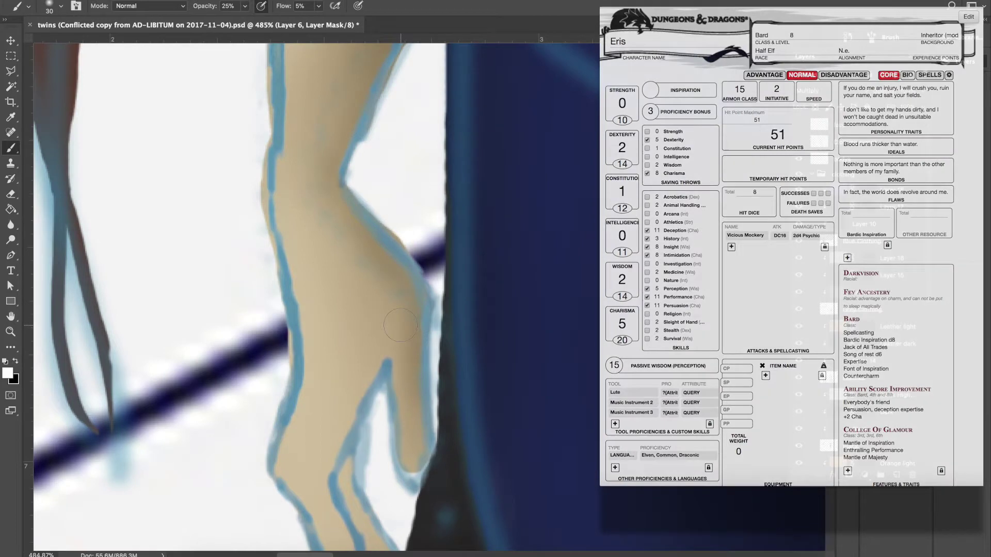
left_click_drag(378, 508, 416, 369)
key("bracketleft")
left_click_drag(384, 325, 385, 351)
left_click_drag(406, 479, 377, 387)
left_click_drag(405, 258, 420, 214)
Hide the bodys sketch and shade the lowered arm from the upper arm to the forearm with a 45 px brush.
scroll(421, 214, "down", 5)
left_click(798, 159)
key("bracketright")
key("bracketright")
key("bracketright")
key("bracketright")
left_click_drag(446, 90, 439, 140)
left_click_drag(391, 335, 393, 239)
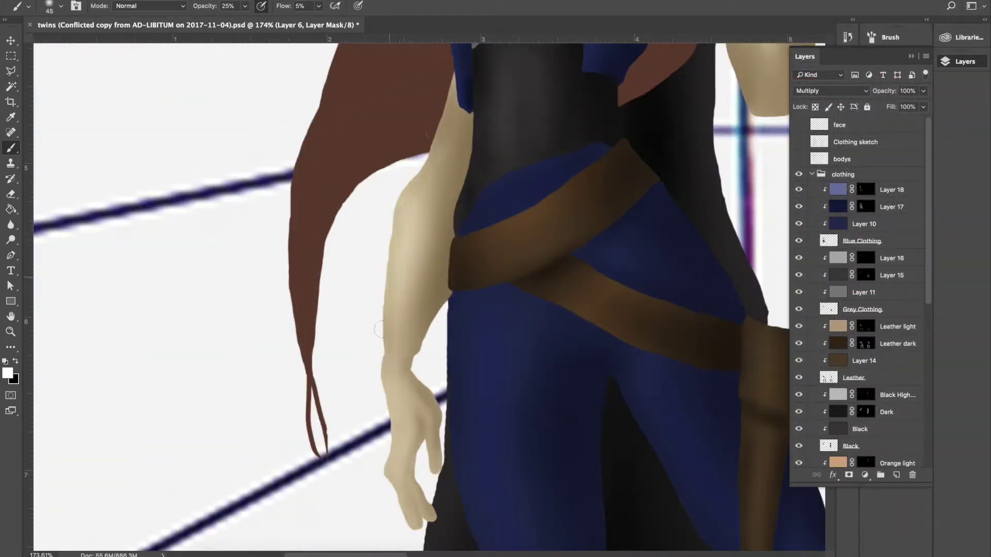
Refine the shading along the lowered arm from upper arm to wrist, alternating black and white on the Layer 6 mask.
scroll(865, 240, "down", 9)
left_click(865, 240)
key("x")
left_click(865, 257)
key("x")
left_click_drag(455, 92, 449, 129)
key("x")
left_click_drag(458, 102, 372, 380)
left_click(865, 240)
key("x")
left_click(865, 257)
Show the bodys sketch over the twin in orange and prepare a 9 px brush on the Layer 6 mask.
scroll(447, 146, "down", 4)
scroll(520, 343, "up", 8)
key("bracketleft")
key("bracketleft")
key("bracketleft")
key("bracketleft")
key("bracketleft")
key("bracketleft")
scroll(825, 142, "up", 10)
left_click(799, 141)
left_click(798, 142)
left_click(798, 159)
scroll(826, 144, "down", 10)
left_click(865, 257)
scroll(413, 297, "up", 3)
key("bracketleft")
key("bracketleft")
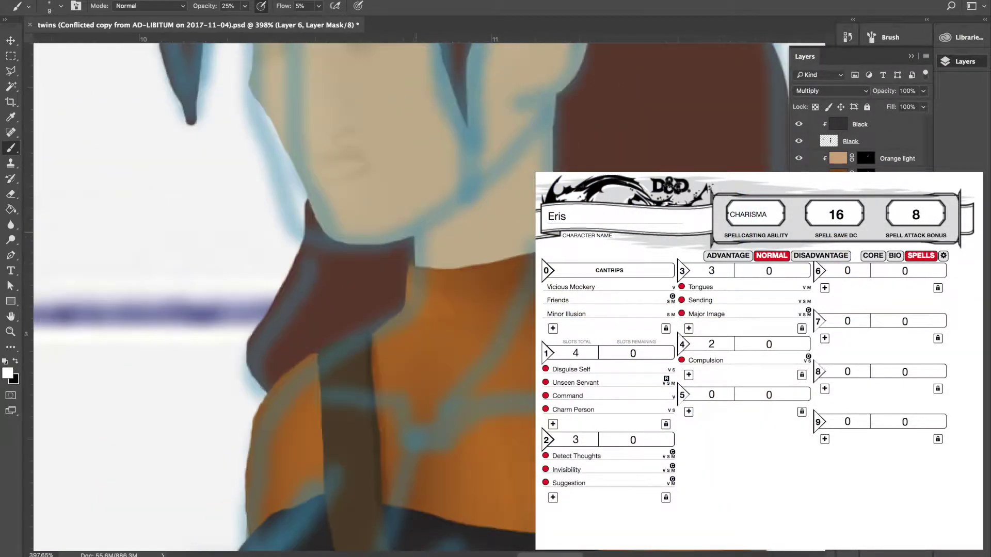
Shade the jawline, neck edge and inner ear of the twin in orange with the 9 px brush, and hide the bodys sketch.
scroll(539, 95, "up", 4)
scroll(458, 276, "down", 3)
scroll(826, 145, "up", 10)
left_click(798, 159)
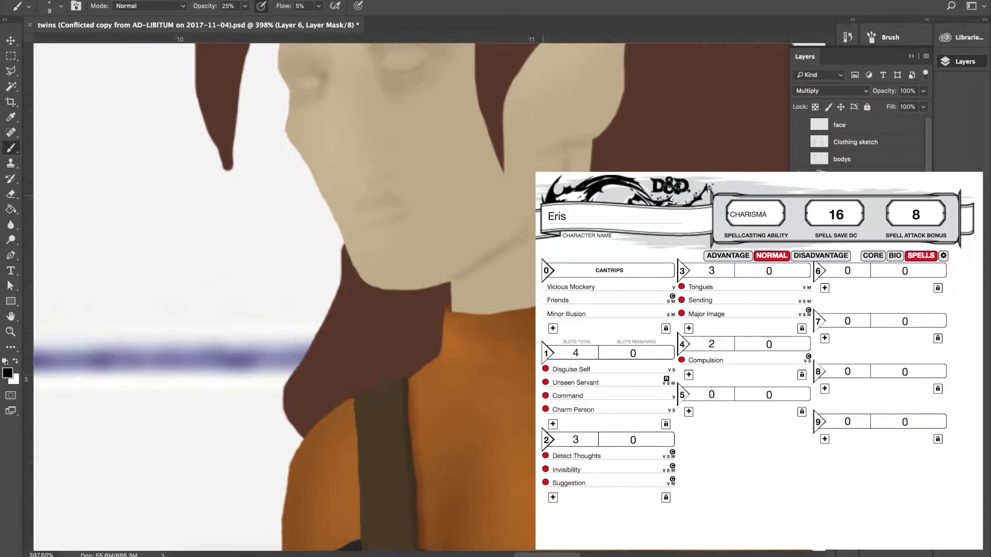
scroll(284, 297, "up", 3)
scroll(284, 296, "right", 3)
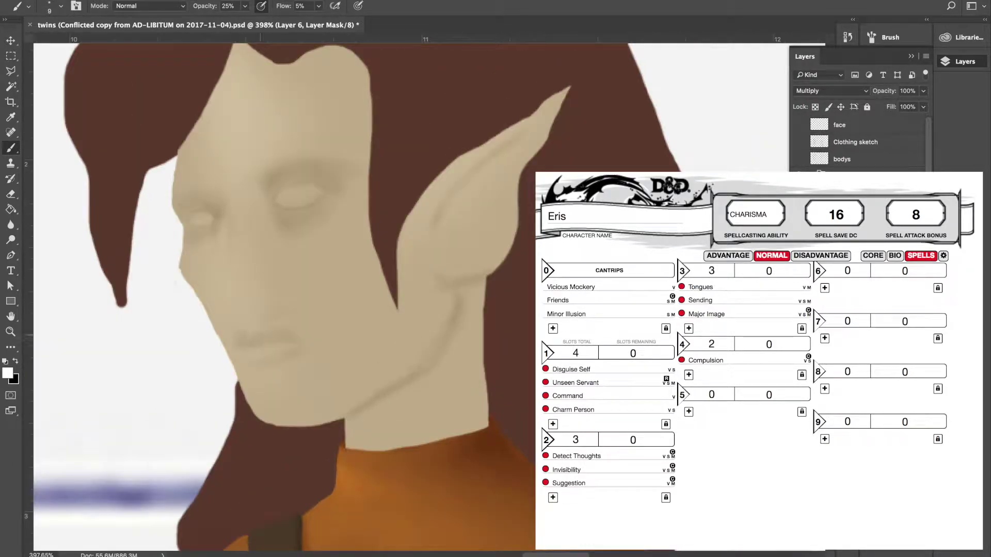
Shade the side of the nose, the under-eye area and the forehead edge of the face with a 45 px brush.
key("bracketright")
key("bracketright")
key("bracketright")
key("bracketright")
key("bracketright")
key("bracketright")
key("bracketright")
left_click_drag(273, 225, 264, 246)
left_click_drag(258, 69, 235, 111)
scroll(258, 206, "up", 3)
scroll(258, 206, "right", 1)
left_click_drag(217, 207, 180, 279)
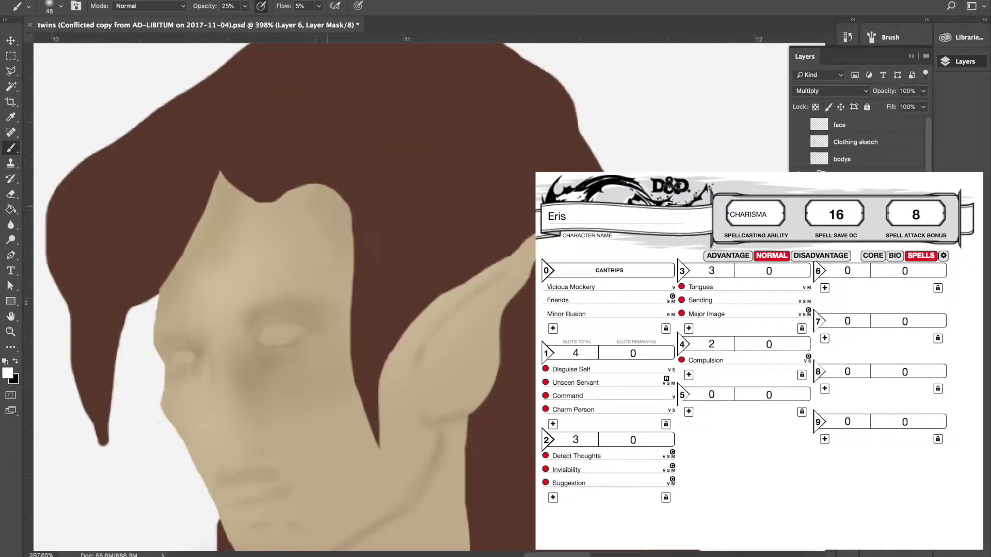
Darken the temple and cheek along the hairline with a larger brush, and refine the jaw and mouth area with 35 and 20 px brushes.
key("bracketright")
key("bracketright")
key("bracketright")
key("bracketright")
left_click_drag(335, 248, 292, 217)
scroll(264, 186, "down", 4)
scroll(264, 186, "left", 2)
key("bracketleft")
key("bracketleft")
key("bracketleft")
key("bracketleft")
key("bracketleft")
key("bracketleft")
key("bracketleft")
key("bracketleft")
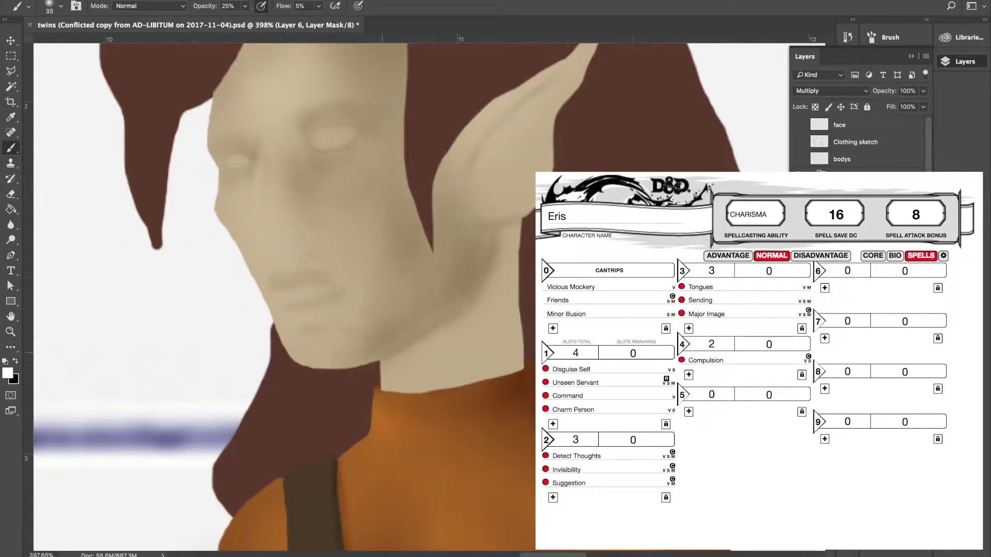
key("bracketleft")
key("bracketleft")
key("bracketleft")
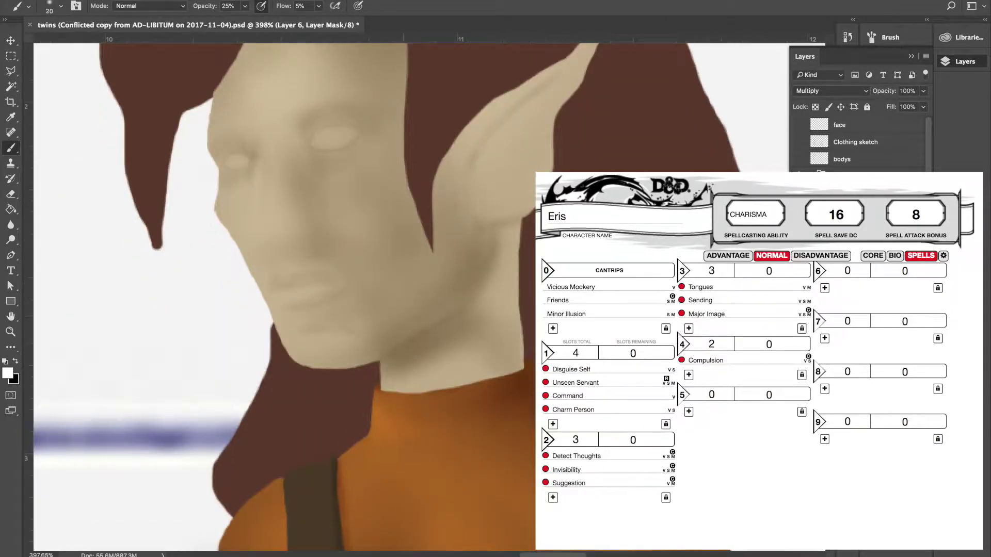
Shade the neck beneath the jaw and above the orange collar with a 50 px brush.
key("bracketright")
key("bracketright")
key("bracketright")
key("bracketright")
key("bracketright")
mouse_move(516, 361)
left_mouse_down()
mouse_move(508, 279)
mouse_move(496, 351)
mouse_move(438, 370)
left_mouse_up()
left_click_drag(384, 384, 423, 379)
key("bracketleft")
key("bracketleft")
key("bracketleft")
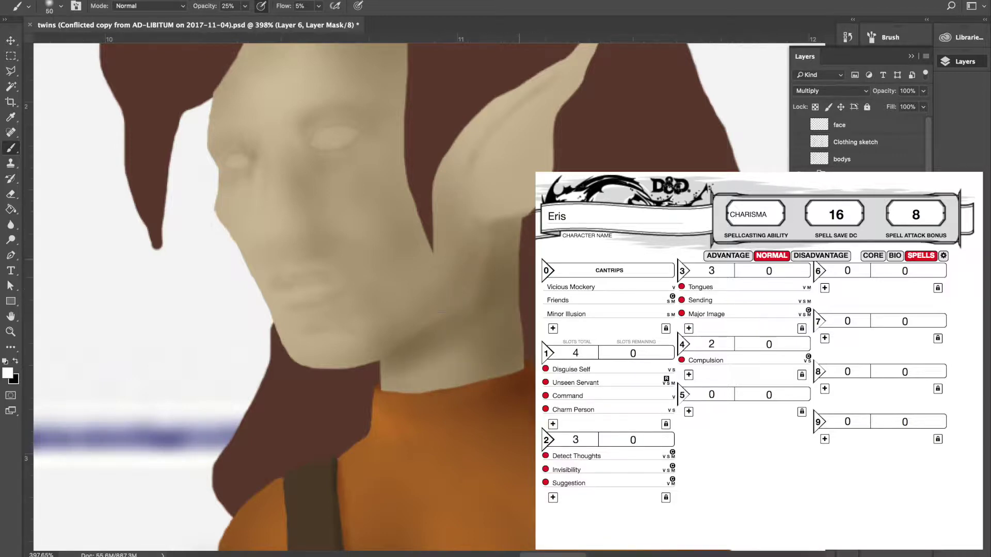
Shade the inner ear with a 16 px brush and the nostril area with a 6 px brush.
scroll(283, 297, "up", 5)
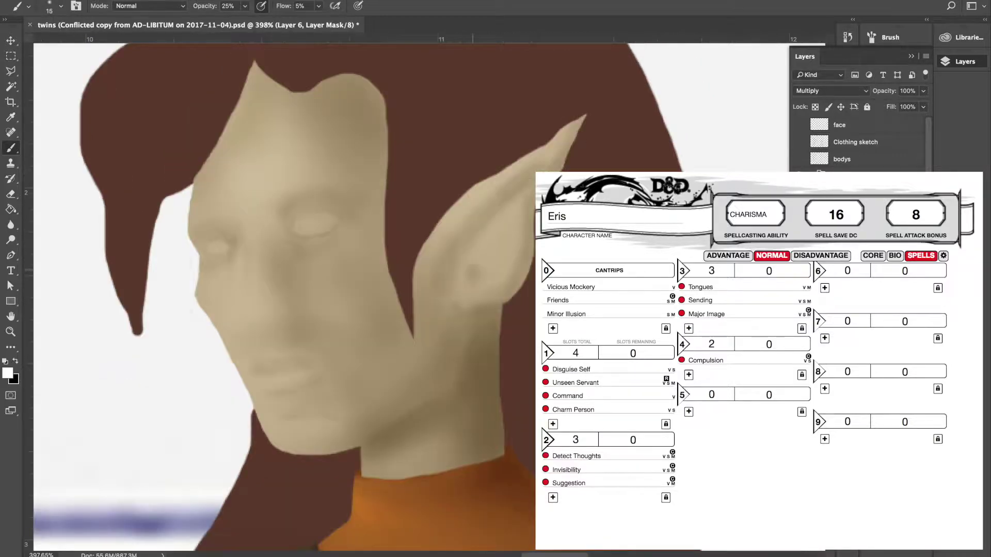
left_click_drag(155, 365, 259, 332)
key("bracketleft")
key("bracketleft")
key("bracketleft")
key("bracketleft")
key("bracketleft")
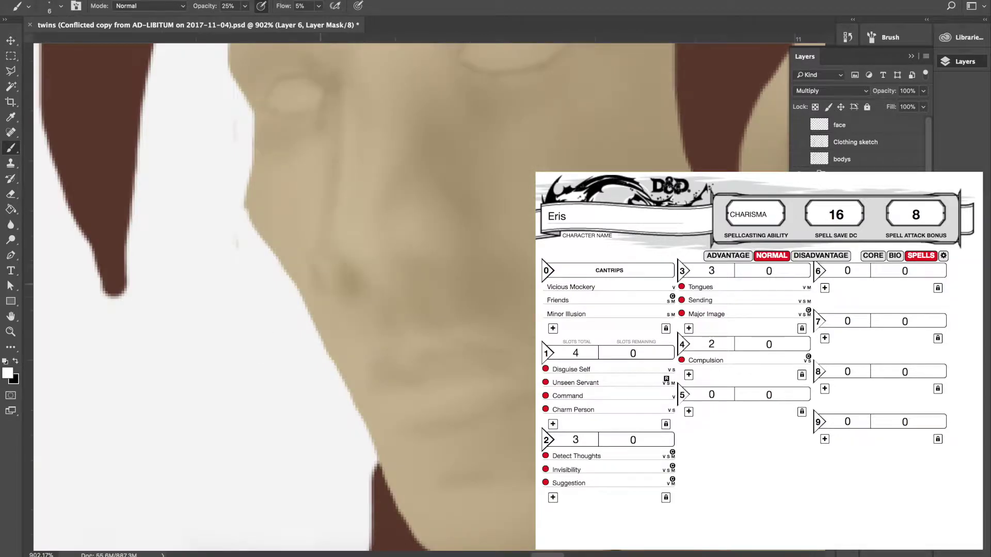
Shade the nose wing, nose bridge and near eye socket with a 15 px brush.
scroll(284, 296, "down", 3)
key("bracketright")
key("bracketright")
key("bracketright")
key("bracketright")
key("bracketright")
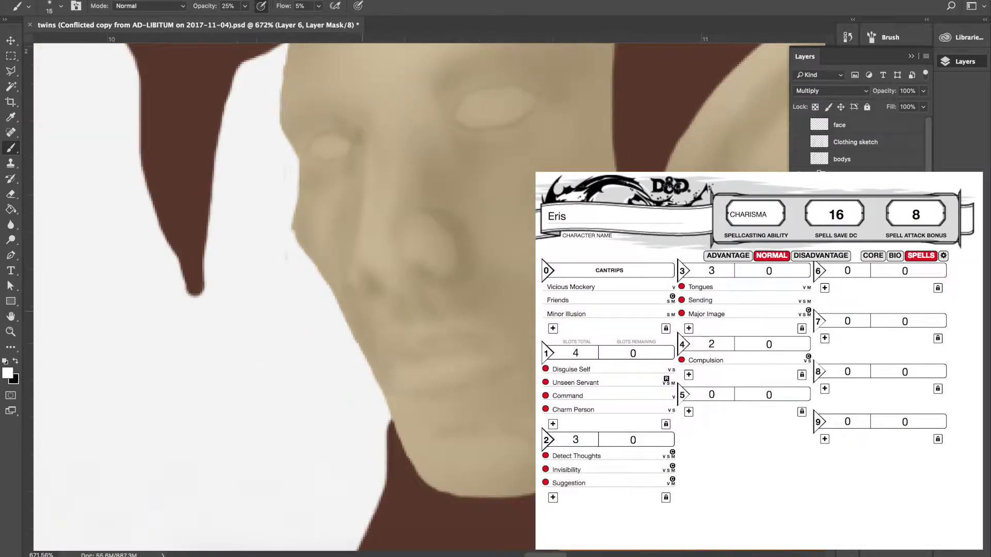
left_click_drag(434, 203, 432, 258)
left_click_drag(396, 124, 396, 207)
left_click_drag(396, 207, 473, 157)
mouse_move(472, 233)
left_mouse_down()
mouse_move(352, 356)
mouse_move(398, 206)
left_mouse_up()
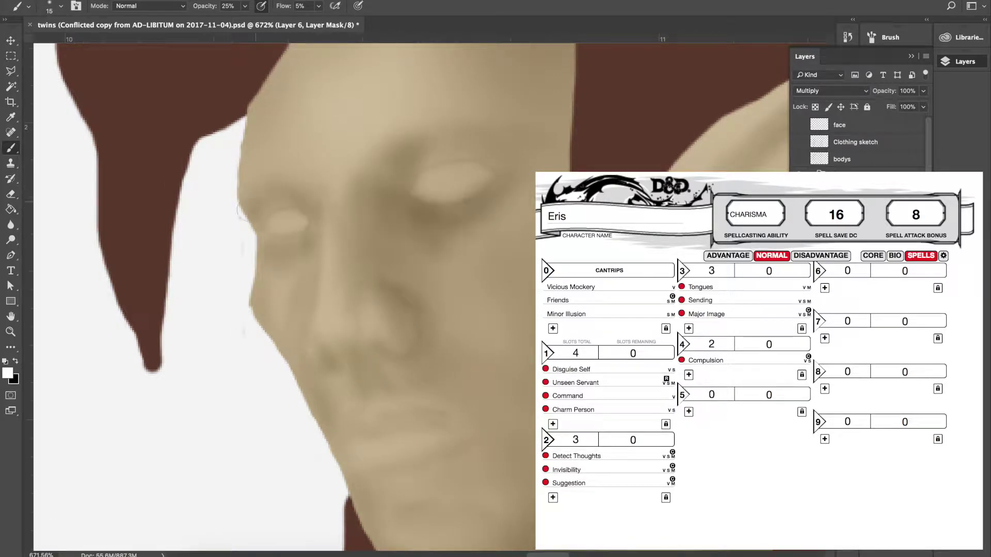
Refine the shading around the eyes, cheek and mouth, alternating black and white on the Layer 6 mask.
key("bracketright")
key("bracketright")
key("bracketright")
key("bracketright")
key("bracketright")
scroll(259, 220, "down", 3)
scroll(259, 221, "right", 1)
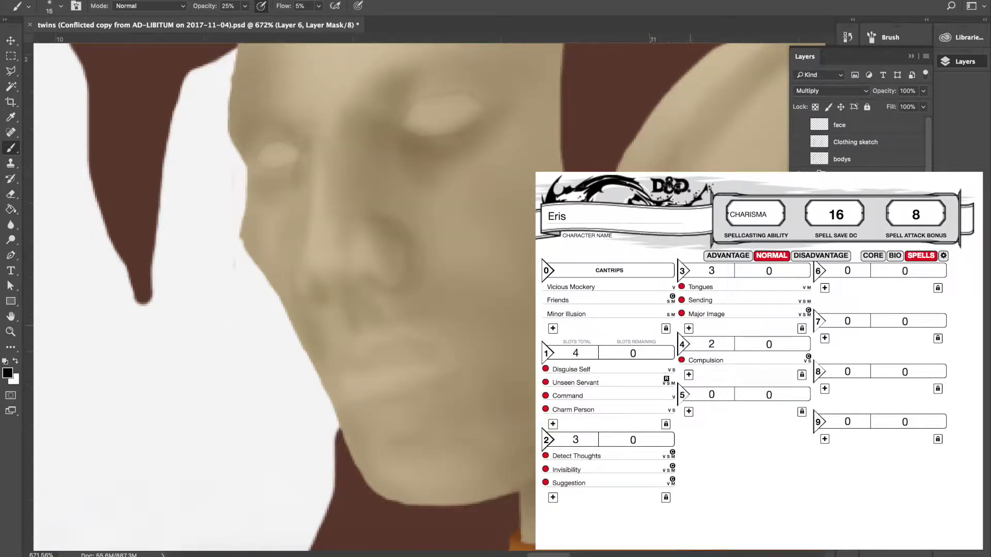
scroll(284, 297, "down", 2)
key("x")
key("bracketright")
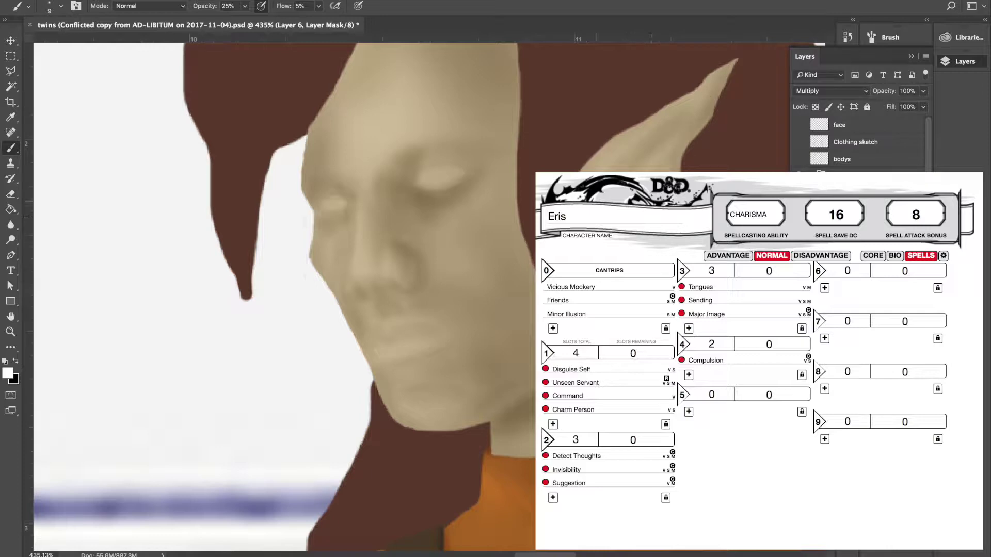
key("x")
scroll(308, 301, "up", 2)
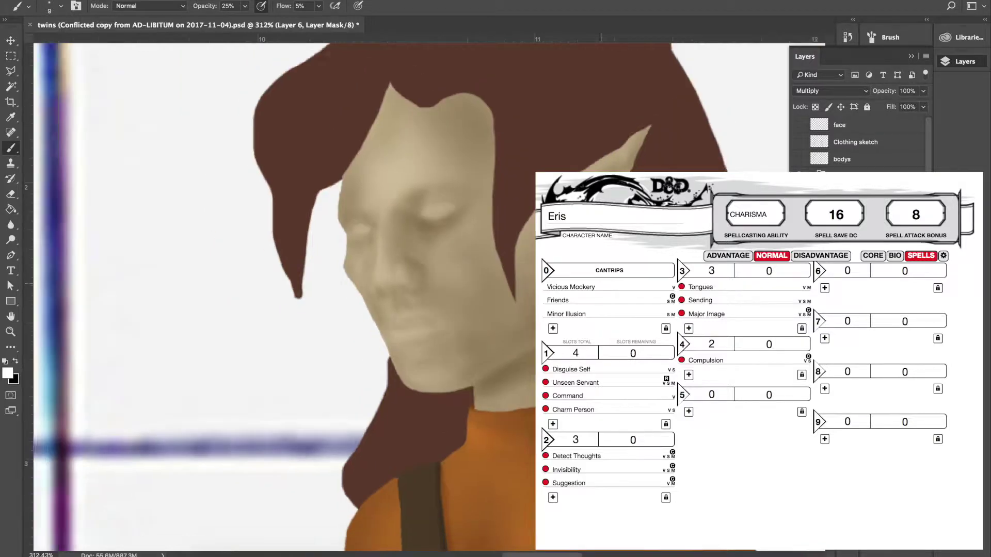
Detail the nostrils and the underside of the nose with a 1 px brush on the Layer 6 mask.
key("x")
scroll(404, 207, "up", 3)
key("bracketleft")
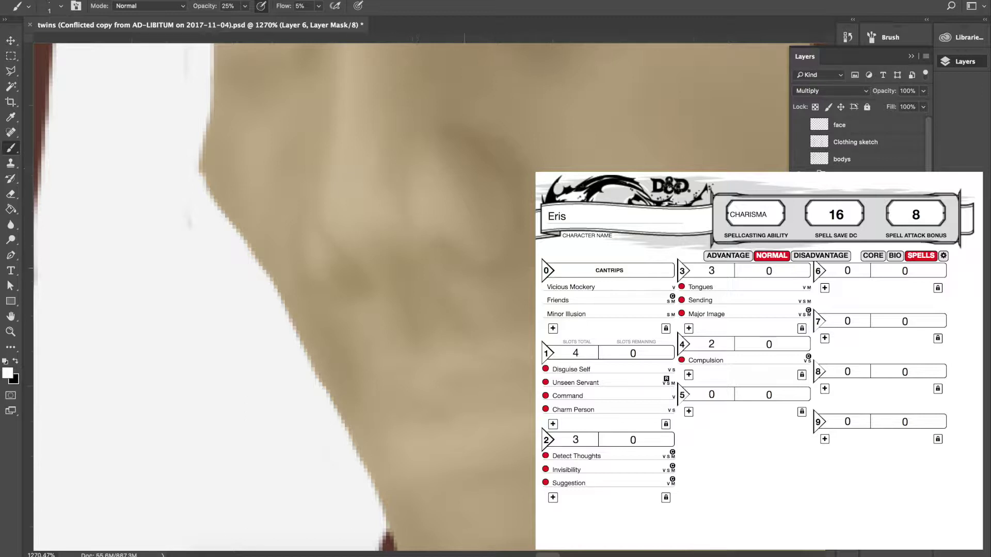
scroll(471, 266, "down", 3)
scroll(389, 162, "up", 2)
Define the upper lip, the mouth line and the shadow below the lower lip with 2 and 7 px brushes.
key("x")
key("bracketright")
key("bracketright")
key("bracketright")
key("bracketright")
key("bracketright")
scroll(413, 187, "right", 4)
scroll(412, 187, "up", 3)
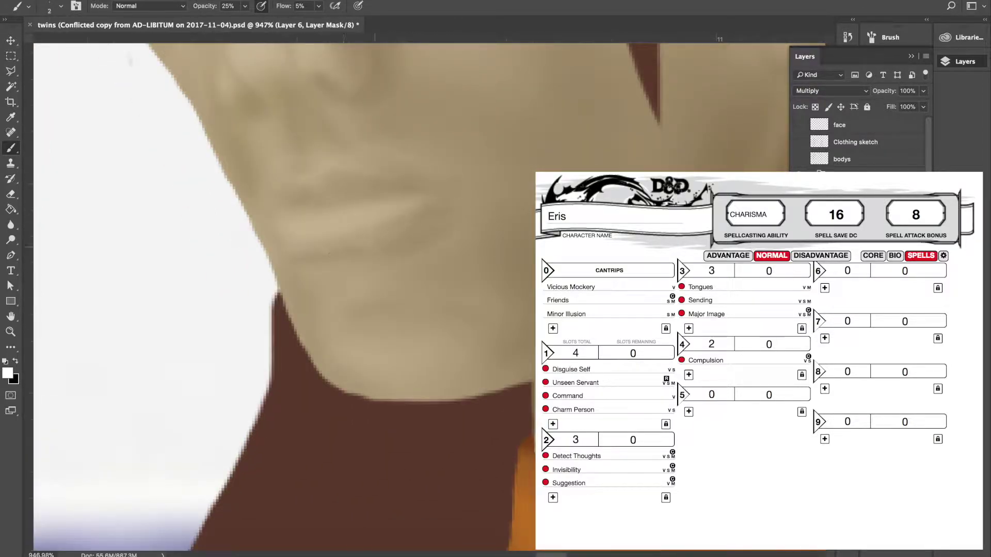
key("bracketright")
key("bracketright")
left_click_drag(380, 200, 317, 215)
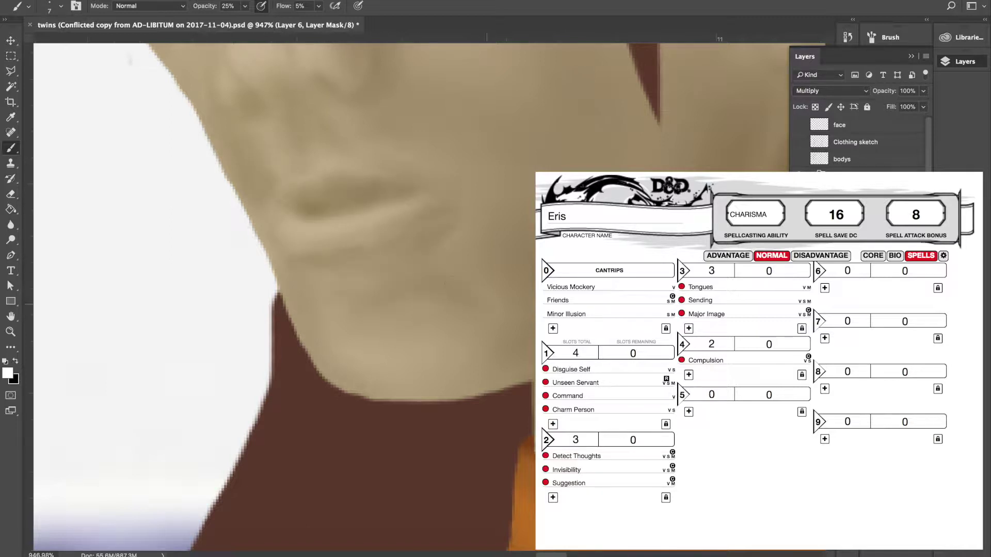
scroll(443, 286, "down", 3)
key("x")
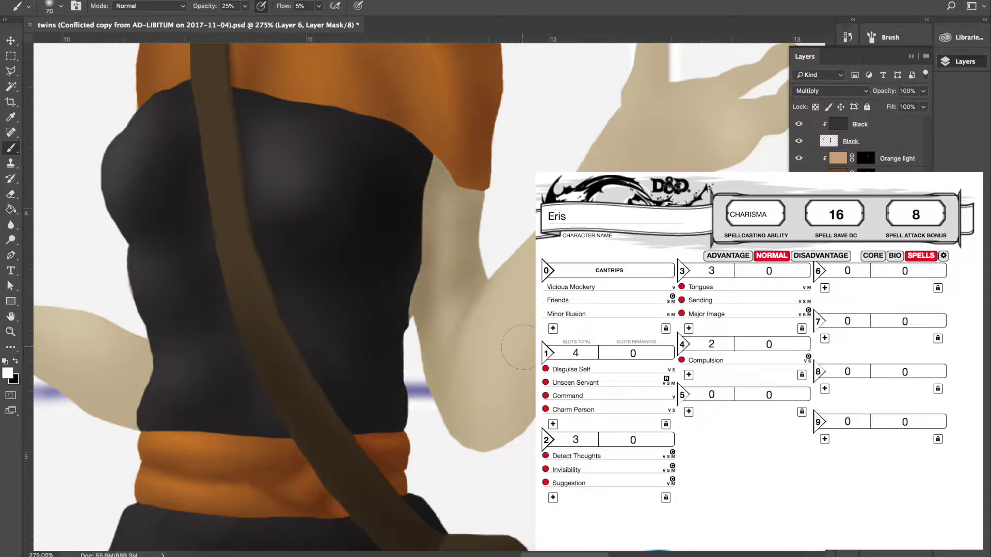
Shade the thumb and fingers of the raised hand using the bodys sketch as a guide, and hide the sketch.
key("bracketright")
key("bracketright")
key("bracketright")
key("bracketright")
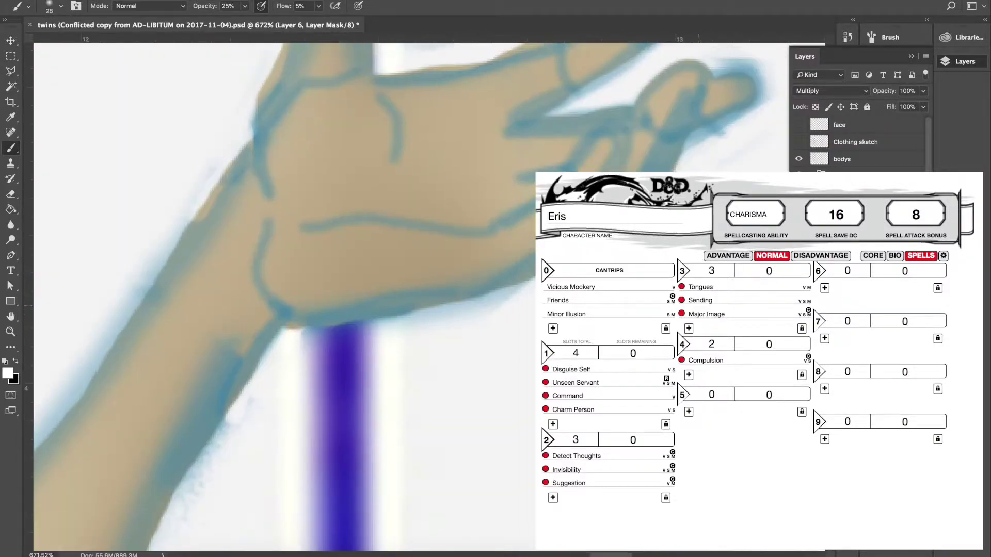
left_click_drag(531, 123, 438, 309)
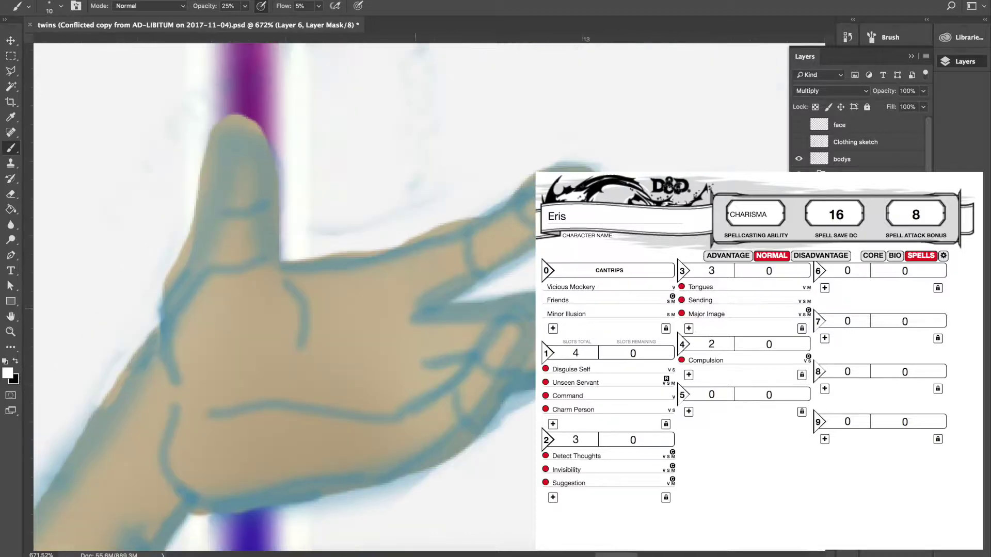
left_click(802, 160)
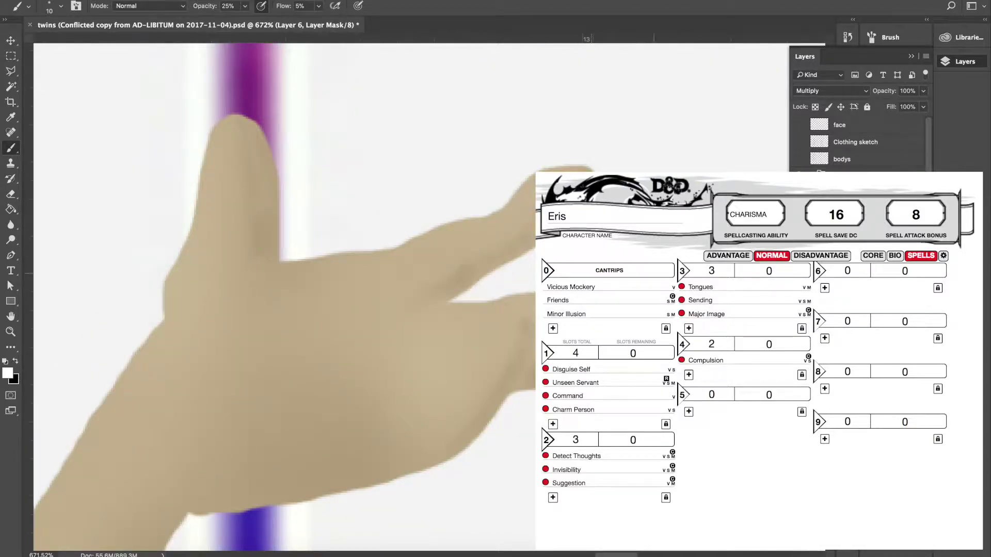
left_click(800, 160)
left_click(800, 160)
Shade the wrist and palm of the raised hand, varying the brush size and alternating black and white on the mask.
key("bracketleft")
key("bracketleft")
key("bracketleft")
key("bracketleft")
left_click_drag(189, 478, 205, 513)
key("x")
key("bracketright")
key("bracketright")
key("bracketright")
key("bracketright")
key("bracketright")
key("bracketright")
key("bracketright")
key("bracketright")
key("bracketright")
key("x")
left_click_drag(306, 516, 402, 381)
scroll(806, 159, "down", 5)
mouse_move(302, 361)
left_mouse_down()
mouse_move(521, 331)
mouse_move(302, 335)
left_mouse_up()
Model the palm pads, finger joints and thumb of the raised hand with short strokes of a smaller brush.
key("bracketleft")
key("bracketleft")
key("bracketleft")
key("bracketleft")
left_click_drag(258, 199, 271, 243)
left_click_drag(400, 198, 381, 242)
left_click_drag(400, 243, 467, 250)
left_click_drag(438, 217, 371, 270)
left_click_drag(367, 78, 342, 200)
mouse_move(309, 90)
left_mouse_down()
mouse_move(325, 168)
mouse_move(307, 189)
left_mouse_up()
left_click_drag(335, 235, 420, 225)
left_click_drag(329, 180, 329, 211)
mouse_move(304, 89)
left_mouse_down()
mouse_move(265, 165)
mouse_move(232, 289)
left_mouse_up()
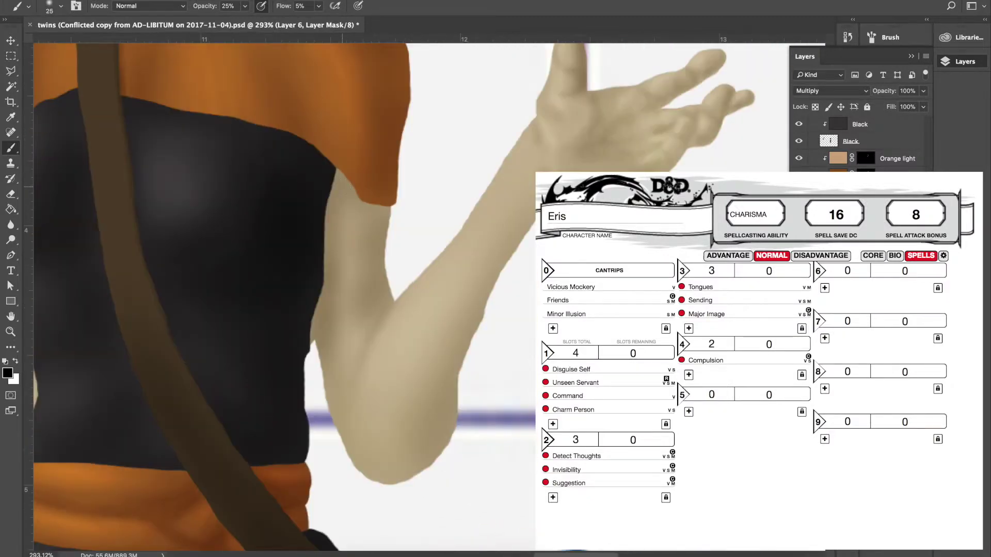
Deepen the shading along the raised forearm with a 50 px brush in white on the Layer 6 mask.
key("x")
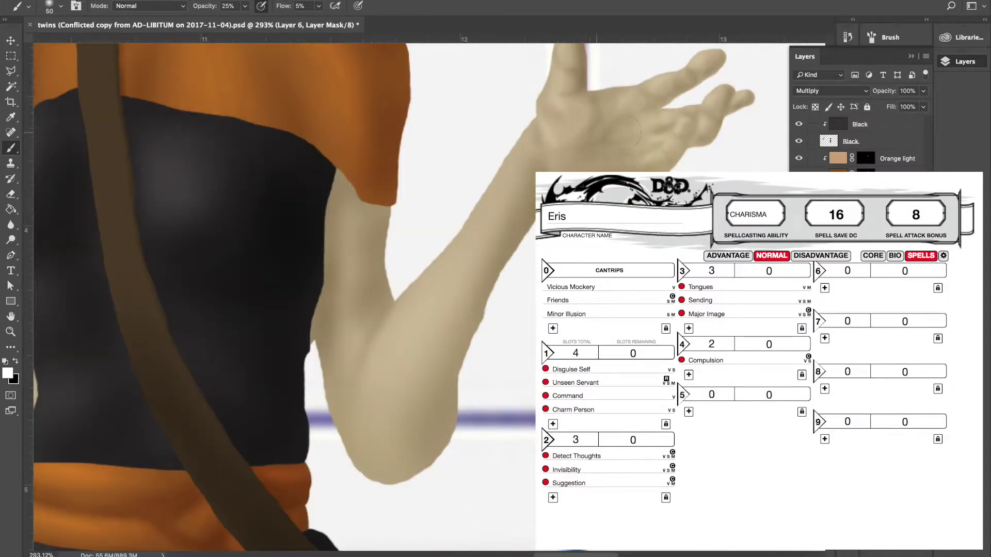
key("bracketright")
key("bracketright")
key("bracketright")
mouse_move(397, 351)
left_mouse_down()
mouse_move(532, 157)
mouse_move(455, 310)
left_mouse_up()
key("alt+bracketright")
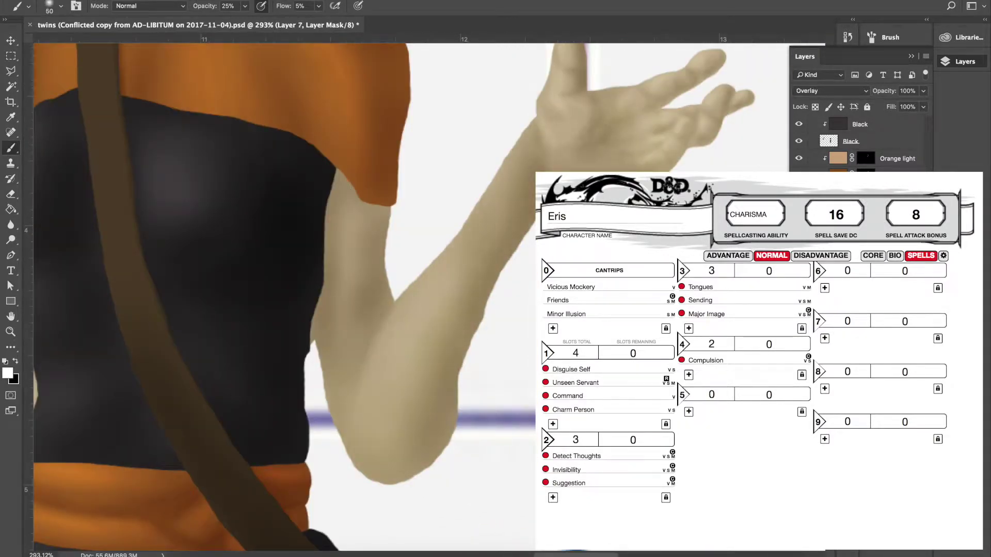
key("x")
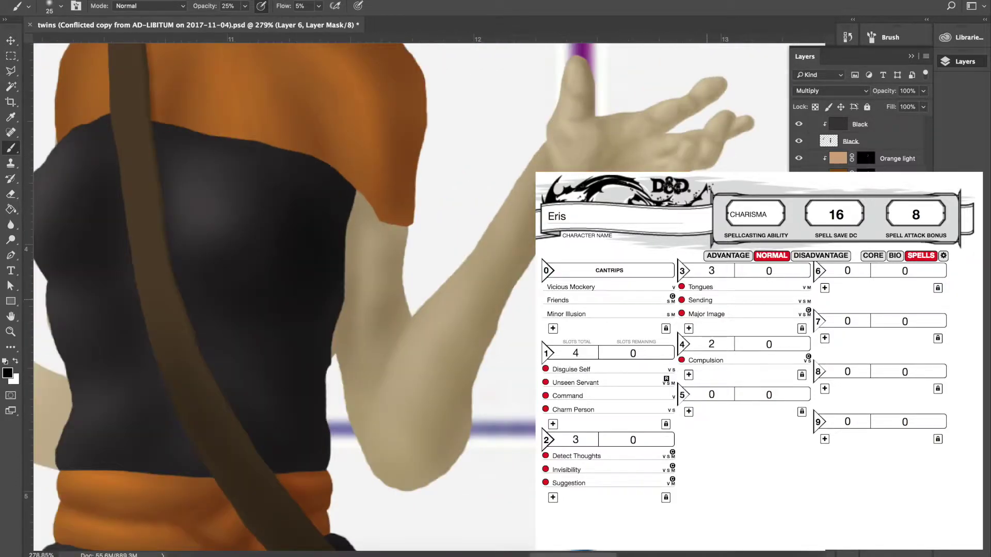
Shade the thumb base and wrist of the opposite outstretched hand in white with a 40 px brush.
scroll(284, 296, "left", 10)
key("x")
left_click_drag(219, 155, 263, 289)
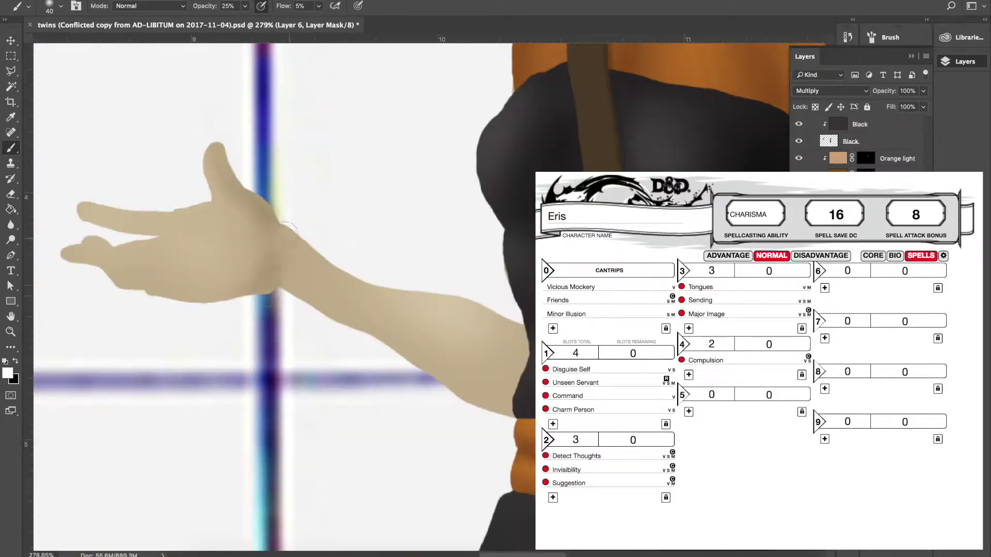
left_click_drag(286, 230, 287, 283)
Shade the upper forearm of the outstretched arm in white on the Layer 6 mask with a much larger brush.
key("bracketright")
key("bracketright")
key("bracketright")
key("bracketright")
key("bracketright")
key("bracketright")
key("bracketright")
key("bracketright")
key("bracketright")
key("bracketright")
key("bracketright")
key("bracketright")
left_click_drag(455, 298, 444, 292)
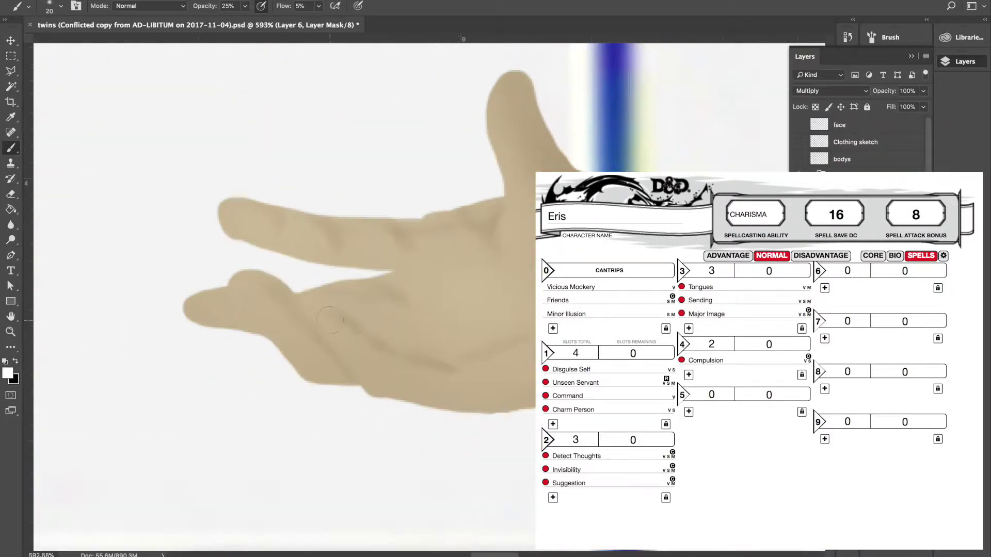
Paint the creases between the curled fingers of the outstretched hand in white with a 20 px brush.
key("bracketleft")
key("bracketleft")
key("bracketleft")
key("bracketleft")
mouse_move(306, 301)
left_mouse_down()
mouse_move(339, 314)
mouse_move(319, 355)
left_mouse_up()
mouse_move(230, 299)
left_mouse_down()
mouse_move(219, 289)
mouse_move(200, 296)
left_mouse_up()
mouse_move(217, 325)
left_mouse_down()
mouse_move(251, 327)
mouse_move(296, 365)
left_mouse_up()
Shade the palm, heel and thumb base of the outstretched hand with a brush enlarged to about 38 px.
key("bracketright")
key("bracketright")
key("bracketright")
key("bracketright")
key("bracketright")
key("bracketright")
key("bracketright")
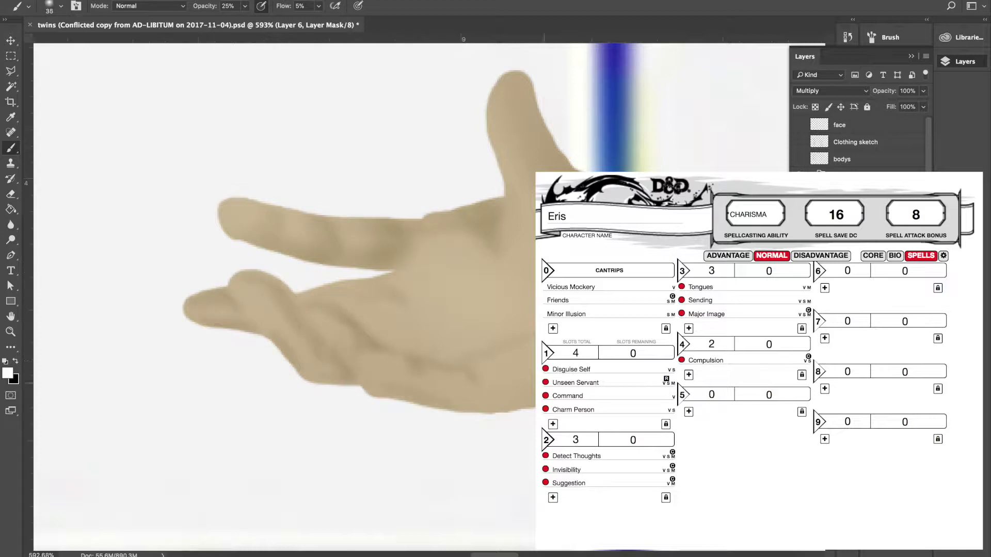
left_click_drag(477, 394, 524, 387)
left_click_drag(495, 286, 516, 245)
left_click_drag(543, 167, 554, 152)
left_click_drag(438, 283, 513, 289)
Refine the finger joints and palm creases of the outstretched hand with short strokes, reducing the brush to 9 px.
key("bracketleft")
key("bracketleft")
key("bracketleft")
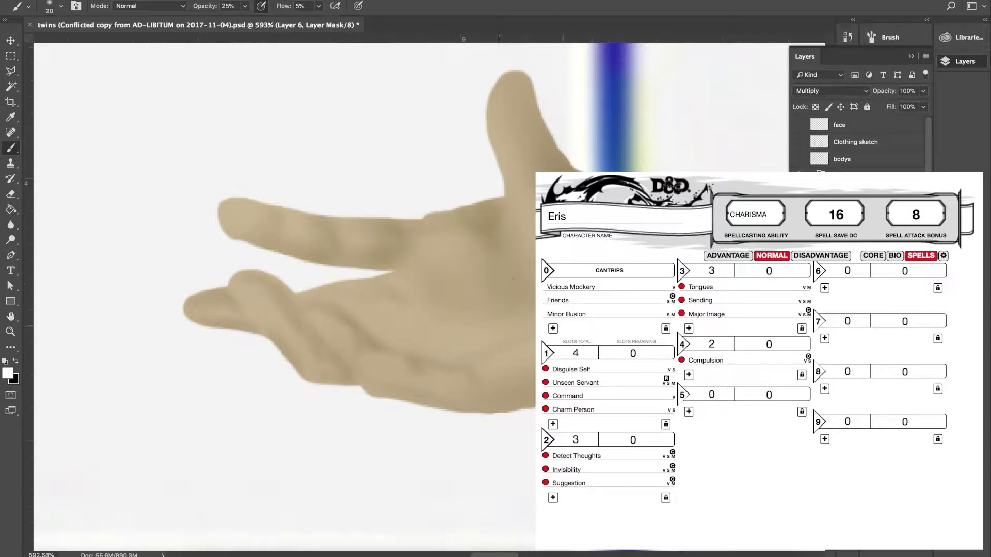
key("backslash")
key("backslash")
left_click_drag(259, 280, 290, 295)
left_click_drag(211, 293, 227, 299)
left_click_drag(383, 352, 395, 359)
left_click_drag(455, 349, 487, 356)
left_click_drag(397, 281, 365, 298)
left_click_drag(361, 282, 315, 293)
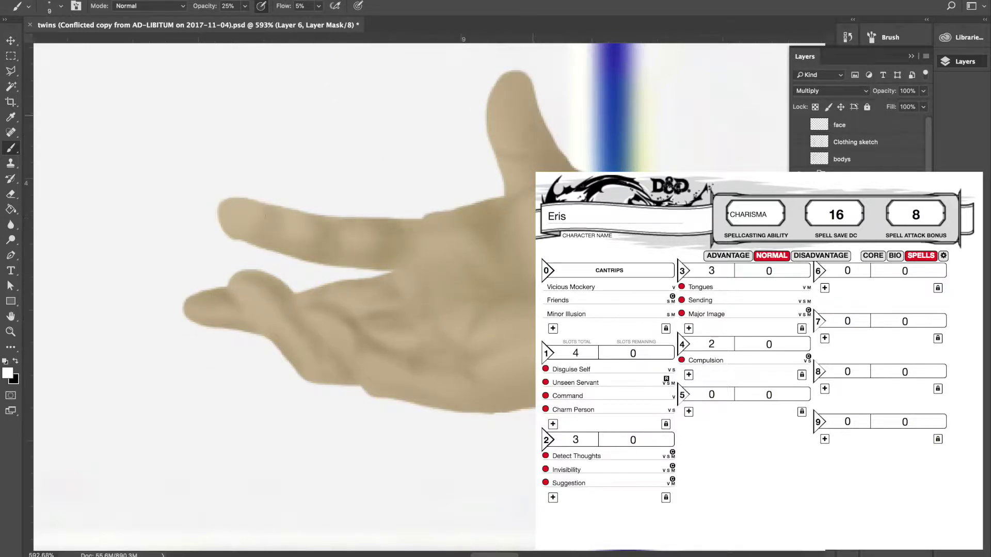
Touch up the highlights of the outstretched hand and forearm on the Layer 7 mask with a larger brush.
key("alt+bracketright")
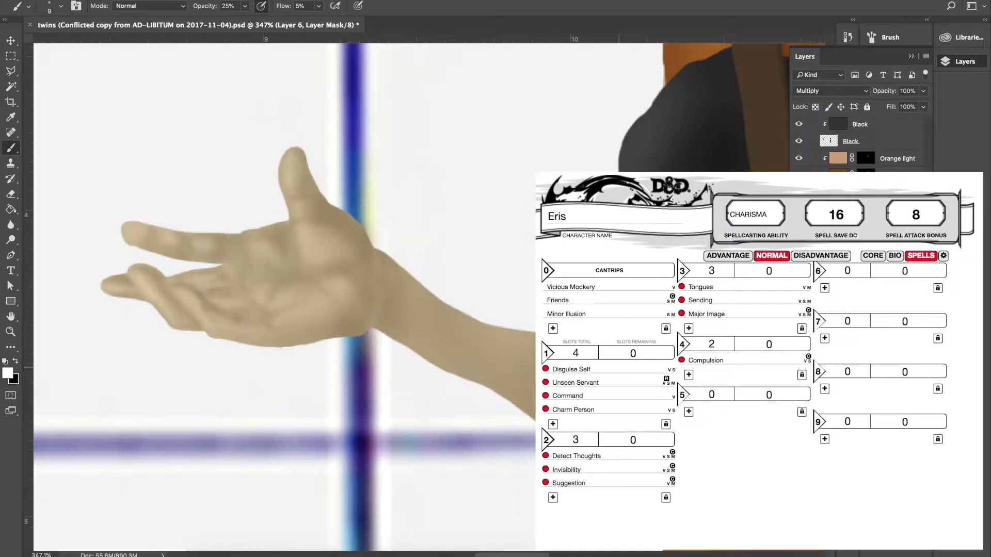
key("bracketright")
key("bracketright")
key("bracketright")
key("alt+bracketright")
key("x")
left_click_drag(532, 354, 503, 338)
Refine the face shading of the orange-clad twin on the Layer 6 mask with a 9 px brush, alternating black and white.
scroll(540, 146, "left", 10)
key("alt+bracketleft")
key("x")
key("bracketleft")
key("bracketleft")
key("bracketleft")
scroll(430, 319, "down", 3)
scroll(431, 320, "right", 10)
scroll(431, 222, "up", 5)
key("x")
key("bracketleft")
key("bracketleft")
key("bracketleft")
key("bracketleft")
key("bracketleft")
key("x")
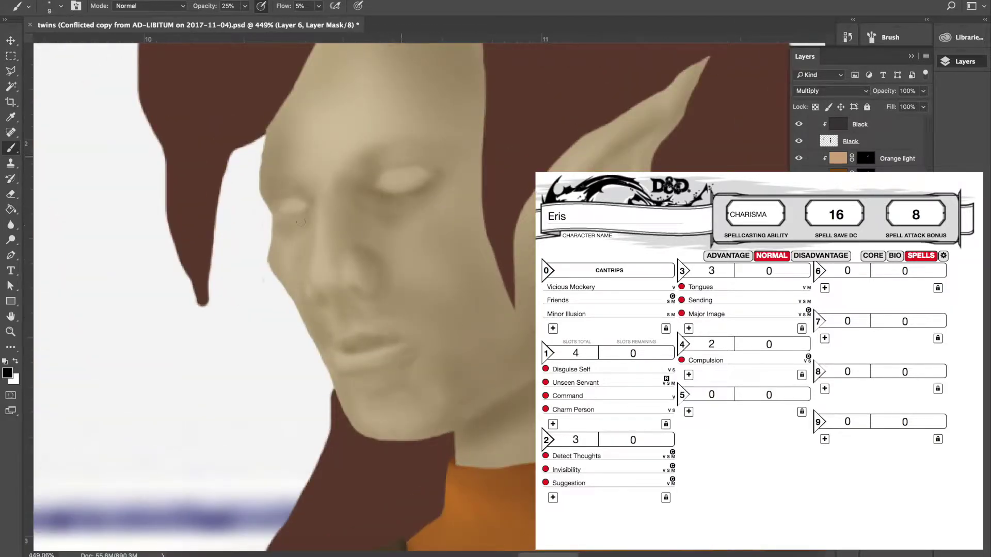
Deepen the broader skin shadows of the orange-clad twin in white on the Layer 6 mask with a larger brush.
scroll(431, 296, "down", 7)
scroll(431, 297, "up", 2)
key("x")
key("bracketright")
key("bracketright")
key("bracketright")
key("bracketright")
key("bracketright")
key("bracketright")
key("bracketright")
key("bracketright")
key("bracketright")
key("bracketright")
key("bracketright")
mouse_move(457, 186)
left_mouse_down()
mouse_move(454, 261)
mouse_move(503, 286)
left_mouse_up()
left_click_drag(408, 168, 388, 159)
Lay in the first shadows on the blue-clad twin's hair in white on the Layer 8 mask with a 125 px brush.
key("alt+bracketright")
key("x")
scroll(431, 297, "down", 8)
scroll(431, 297, "left", 5)
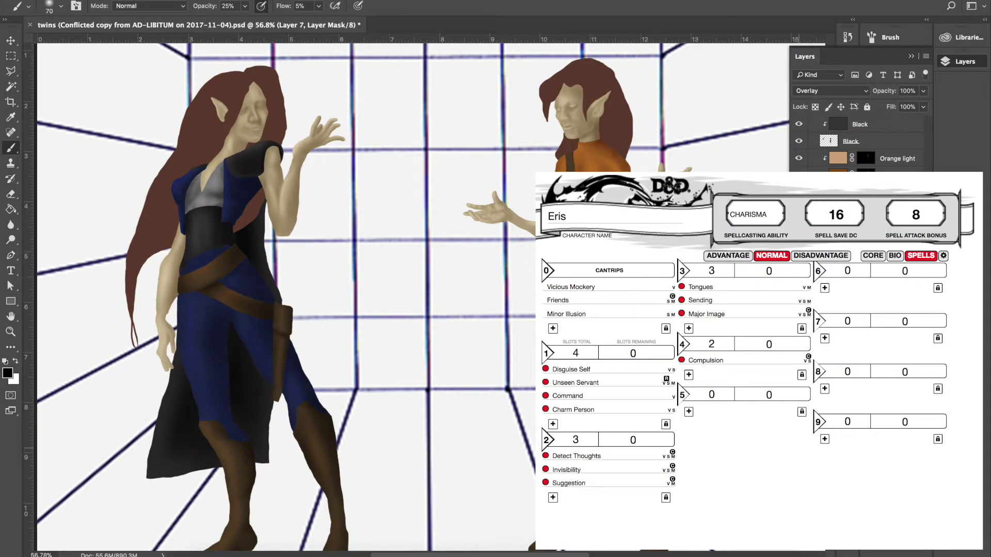
key("alt+bracketright")
scroll(151, 52, "up", 5)
key("x")
key("bracketright")
key("bracketright")
key("bracketright")
key("bracketright")
mouse_move(445, 313)
left_mouse_down()
mouse_move(484, 278)
mouse_move(448, 335)
mouse_move(446, 309)
left_mouse_up()
scroll(474, 216, "down", 4)
scroll(495, 176, "up", 2)
left_click_drag(441, 178, 454, 263)
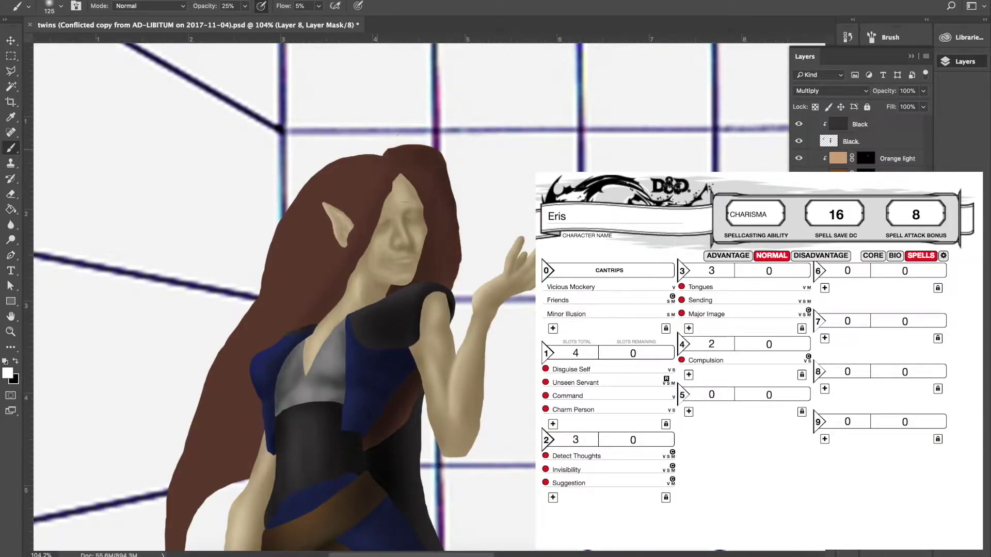
Shade the blue-clad twin's hair from the crown down behind the ear with a smaller brush.
scroll(429, 155, "up", 3)
key("bracketleft")
key("bracketleft")
key("bracketleft")
left_click_drag(344, 175, 235, 389)
Deepen the shadows along the lower length of the blue-clad twin's hair with a 175 px brush.
scroll(309, 229, "down", 3)
scroll(309, 228, "left", 4)
key("bracketright")
key("bracketright")
key("bracketright")
key("bracketright")
key("bracketright")
left_click_drag(401, 278, 387, 346)
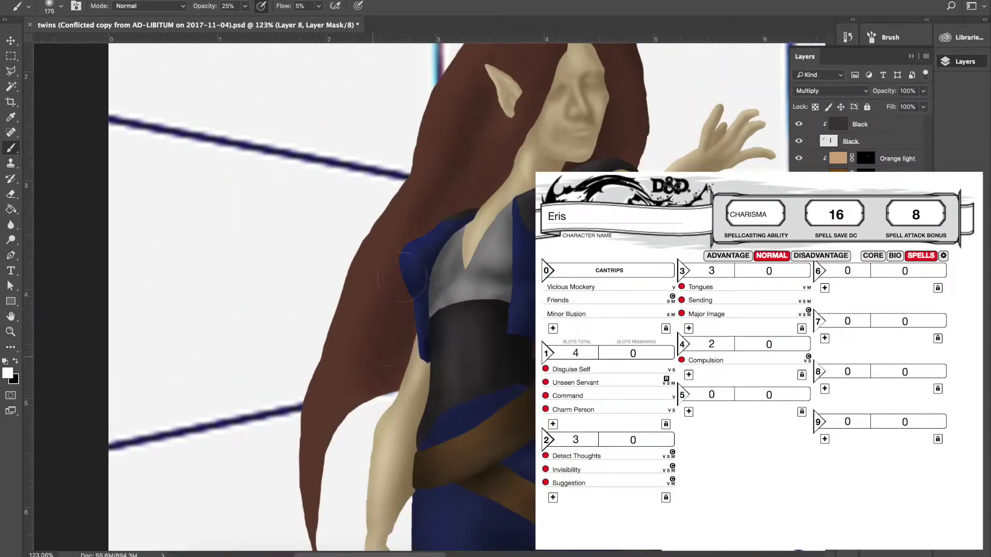
scroll(387, 331, "down", 3)
left_click_drag(340, 284, 331, 403)
scroll(361, 309, "up", 5)
scroll(361, 310, "right", 1)
left_click_drag(418, 273, 368, 455)
key("x")
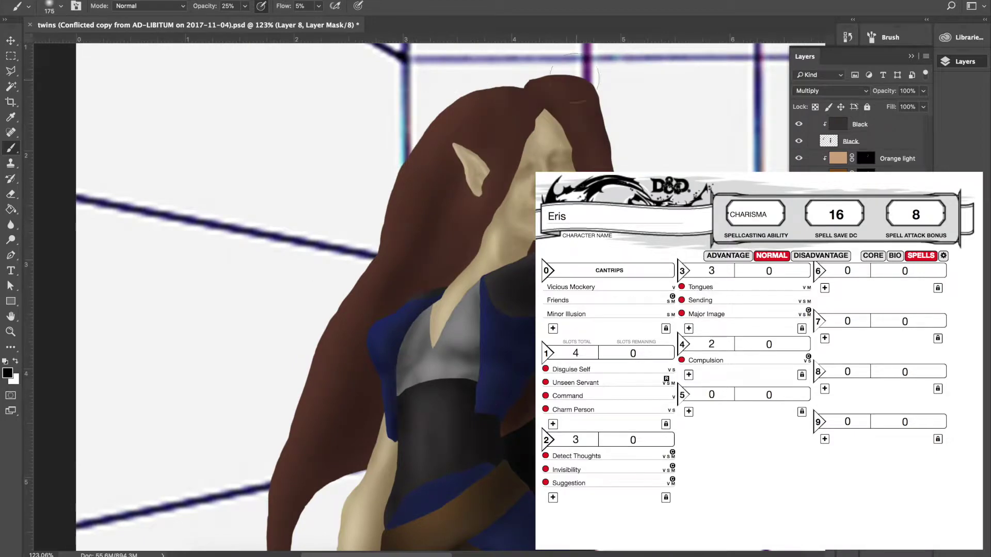
Highlight the blue-clad twin's long hair in white on the Layer 9 mask with a 90 px brush.
scroll(577, 78, "down", 4)
scroll(576, 78, "left", 3)
key("bracketleft")
key("bracketleft")
key("bracketleft")
key("bracketleft")
key("alt+bracketright")
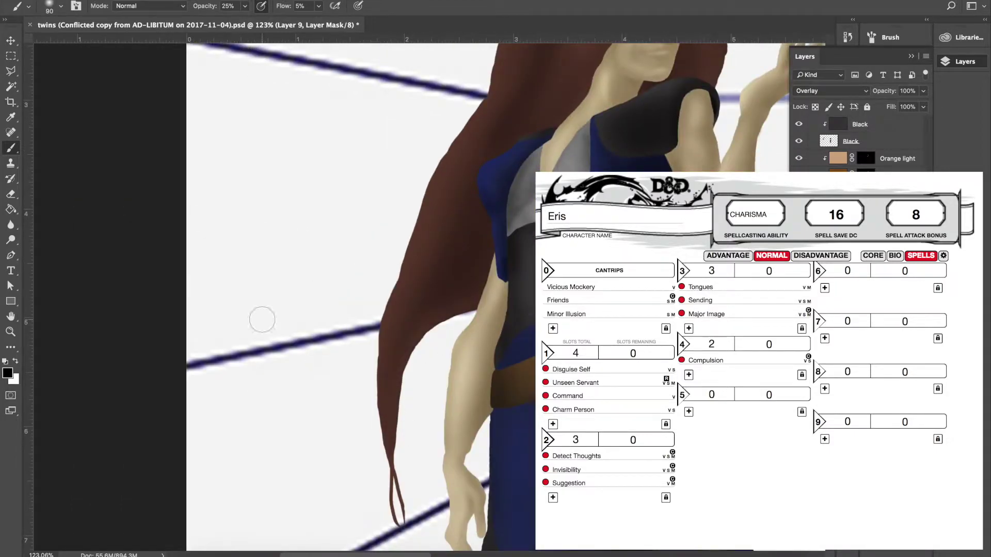
key("x")
scroll(262, 319, "up", 5)
scroll(262, 320, "down", 2)
scroll(473, 175, "right", 2)
scroll(421, 304, "down", 3)
scroll(420, 304, "left", 2)
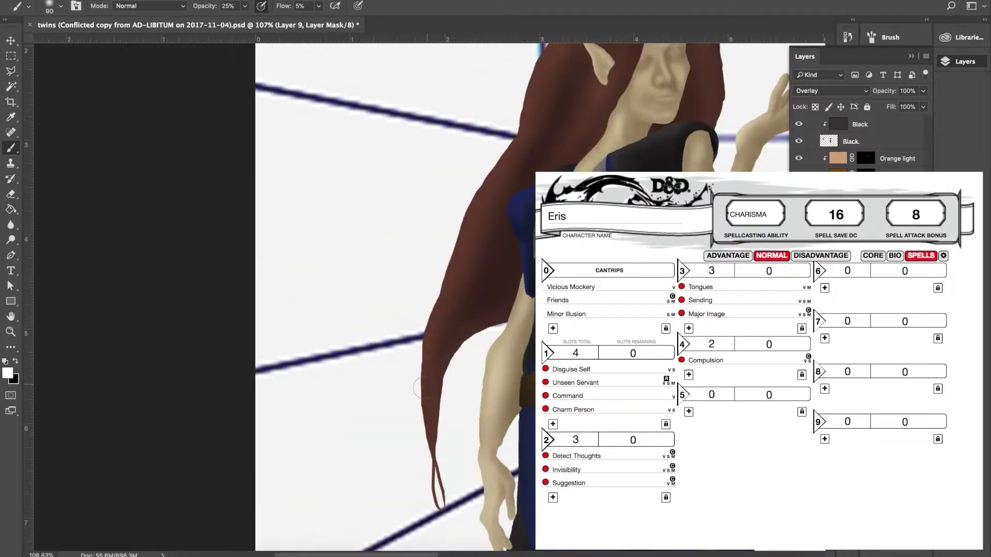
scroll(621, 166, "up", 2)
scroll(622, 166, "right", 2)
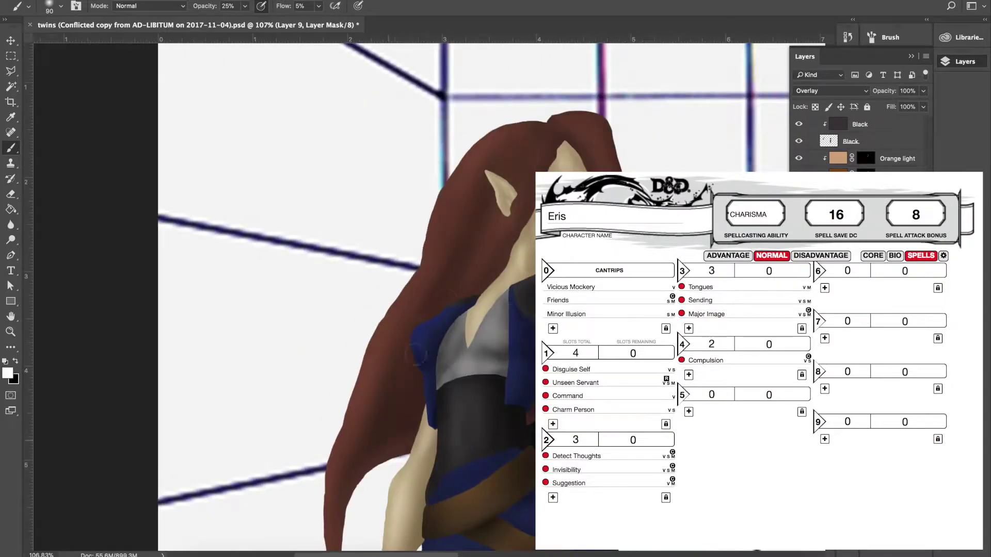
scroll(441, 154, "up", 4)
Highlight the orange-clad twin's hair on the Layer 9 mask, reducing the brush to 60 px.
left_click_drag(441, 178, 428, 201)
key("bracketleft")
key("bracketleft")
key("bracketleft")
left_click_drag(519, 186, 529, 179)
left_click_drag(487, 351, 472, 395)
Shade the crown, front lock and neck strands of the orange-clad twin's hair in white on the Layer 8 mask.
key("alt+bracketleft")
left_click_drag(516, 356, 496, 381)
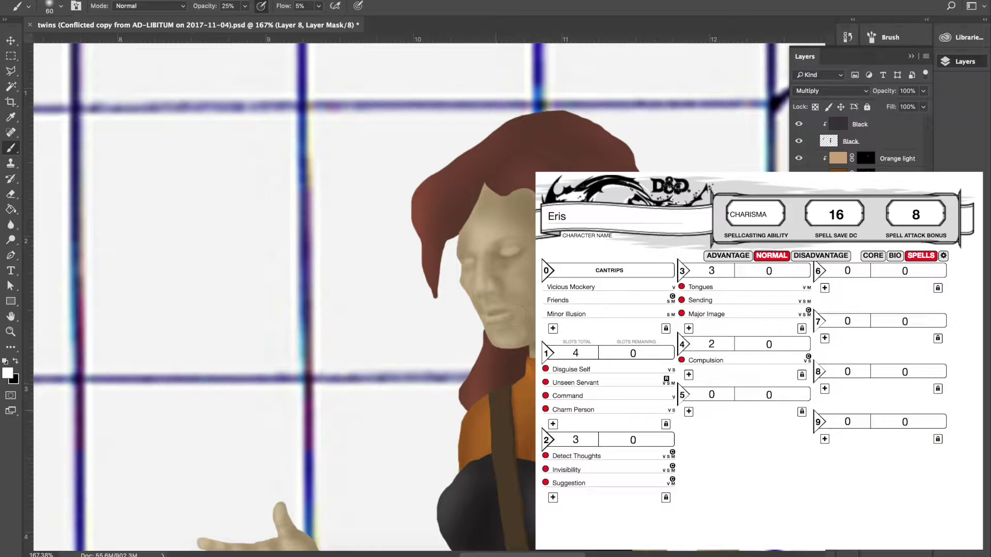
mouse_move(621, 152)
left_mouse_down()
mouse_move(627, 162)
mouse_move(516, 150)
left_mouse_up()
mouse_move(462, 181)
left_mouse_down()
mouse_move(433, 258)
mouse_move(521, 145)
left_mouse_up()
left_click_drag(431, 214, 424, 232)
left_click_drag(480, 361, 467, 398)
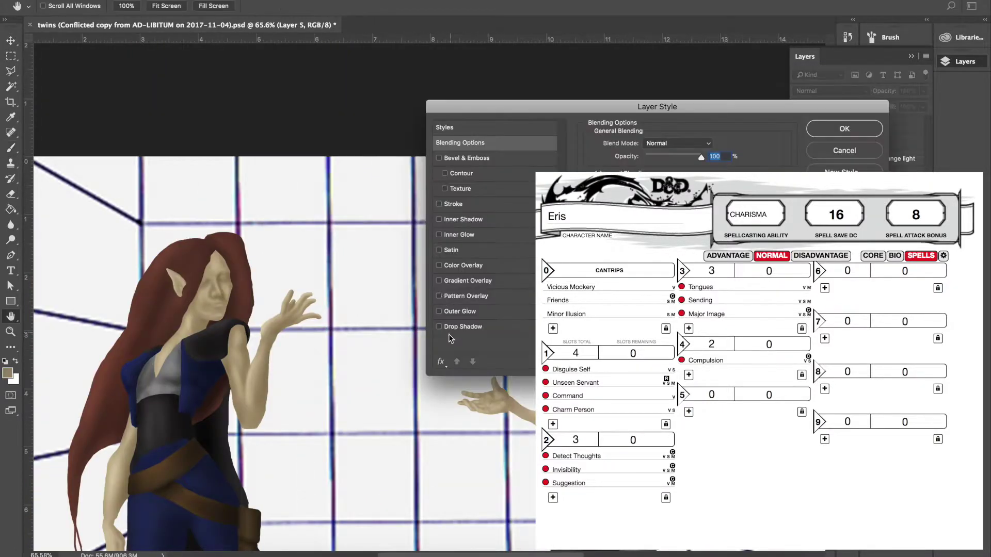
Try a Pattern Overlay layer style on Layer 5 in Multiply mode at 40% opacity and choose a pattern for it.
left_click(466, 296)
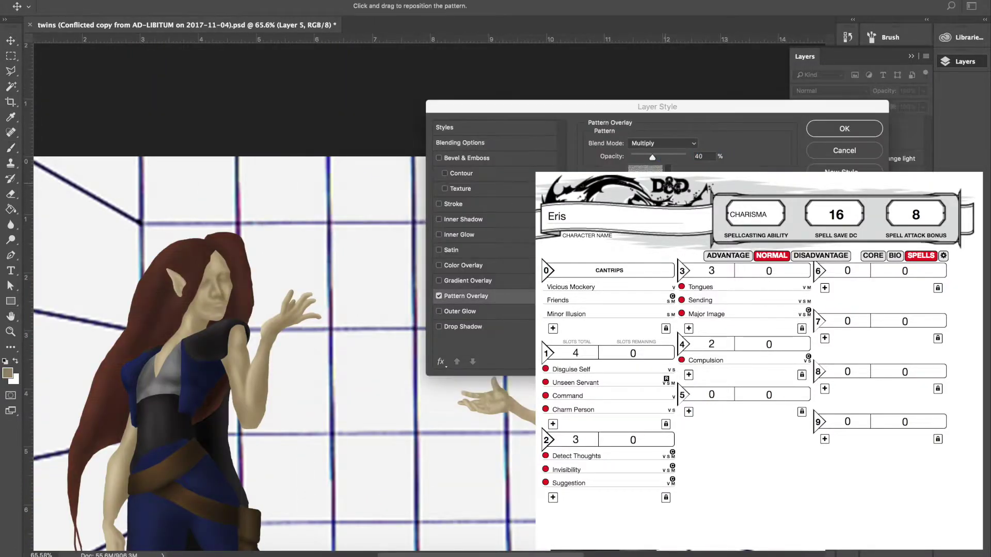
left_click(854, 153)
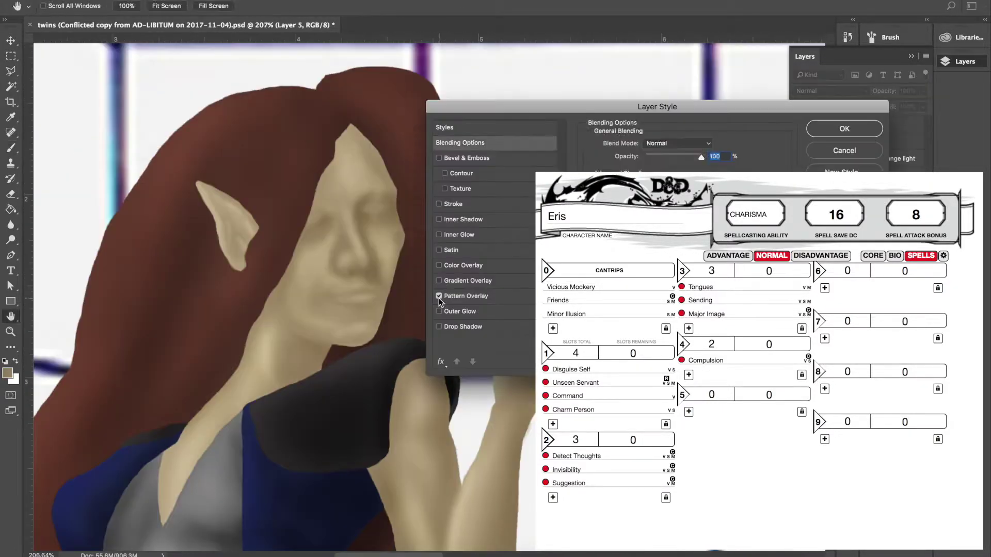
left_click(445, 296)
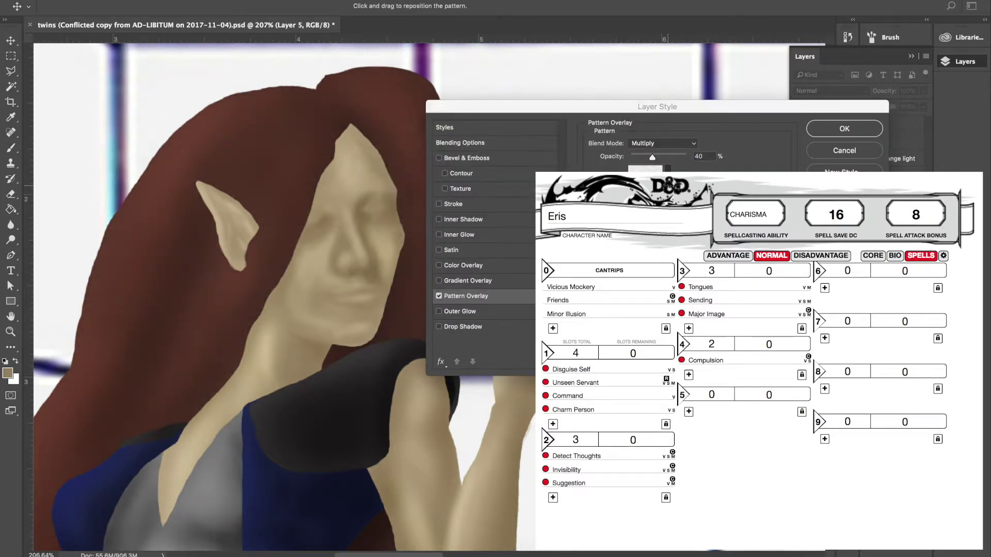
left_click(669, 195)
left_click(668, 195)
left_click(663, 180)
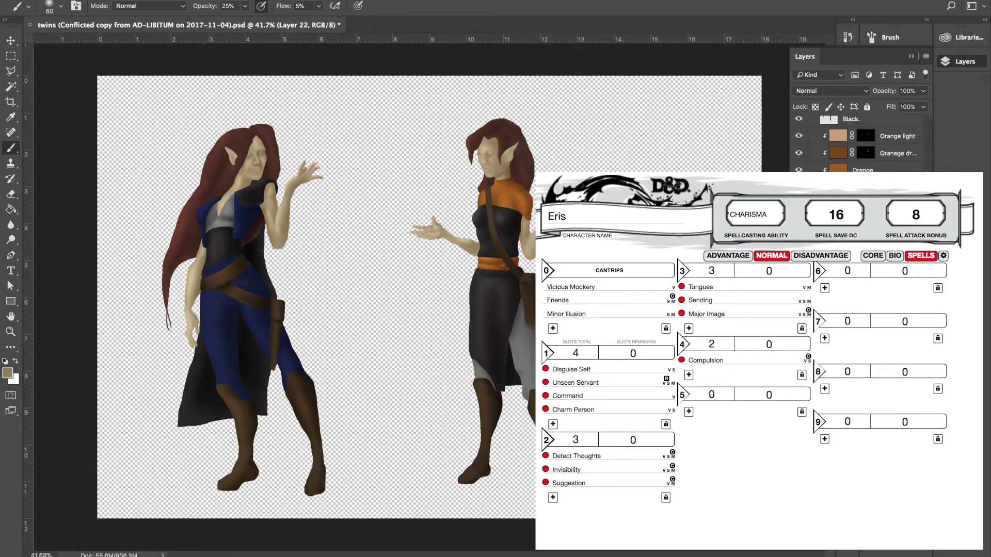
Fill Layer 22 behind the twins with tan and render a mottled cloud texture over it.
left_click(7, 373)
key("Return")
key("g")
left_click(508, 230)
left_click(373, 1)
mouse_move(292, 1)
mouse_move(341, 171)
left_click(465, 225)
Adjust the tone of the mottled background on Layer 22 with Hue/Saturation.
left_click(159, 1)
mouse_move(203, 7)
left_click(292, 71)
left_click_drag(492, 149, 748, 146)
left_click(790, 315)
left_click_drag(718, 286, 738, 286)
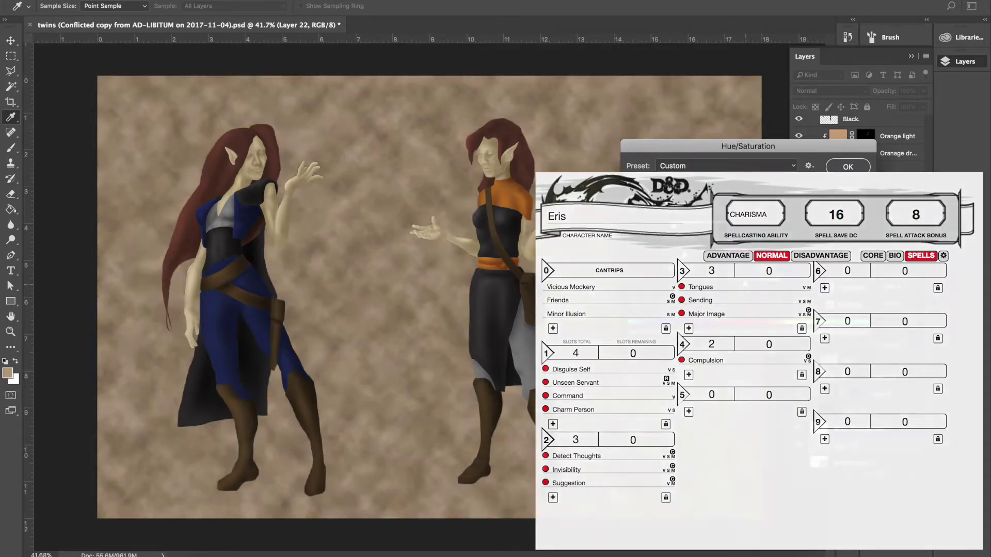
key("Return")
Try a freehand lasso selection around the twins and invert it.
key("l")
mouse_move(151, 315)
left_mouse_down()
mouse_move(201, 140)
mouse_move(152, 312)
left_mouse_up()
mouse_move(283, 289)
left_mouse_down()
mouse_move(593, 484)
mouse_move(297, 276)
mouse_move(412, 206)
left_mouse_up()
mouse_move(391, 234)
left_mouse_down()
mouse_move(396, 207)
mouse_move(347, 459)
mouse_move(427, 449)
left_mouse_up()
key("super+shift+i")
Add a new layer above Layer 22 and set up a black-to-transparent gradient in Multiply mode.
key("super+shift+alt+n")
left_click(10, 209)
left_click(60, 211)
left_click(87, 6)
left_click(8, 373)
left_click(622, 314)
left_click(876, 192)
Try a black gradient from the canvas's upper-right corner, undo it and clear the selection.
left_click_drag(759, 131, 640, 191)
key("super+alt+z")
key("super+d")
Darken the corners and edges of the background on Layer 23 with black-to-transparent gradients running inward.
left_click_drag(776, 509, 583, 395)
left_click_drag(758, 82, 577, 176)
left_click_drag(743, 391, 674, 382)
left_click_drag(98, 77, 196, 160)
left_click_drag(98, 516, 259, 438)
left_click_drag(48, 255, 198, 310)
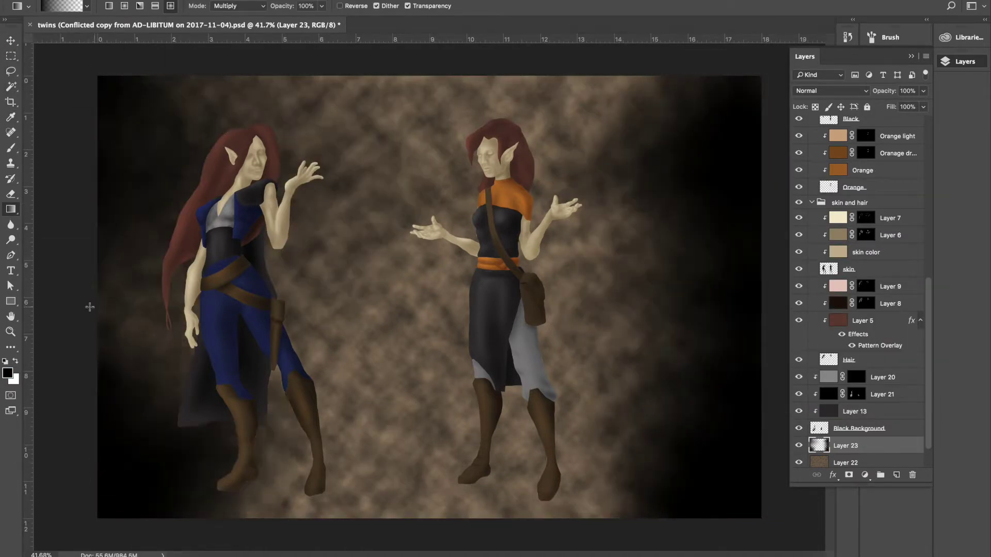
left_click_drag(397, 67, 398, 237)
left_click_drag(382, 545, 392, 319)
Erase parts of Layer 23's dark vignette around the twins with a 1100 px eraser at 20% opacity and 10% flow.
key("e")
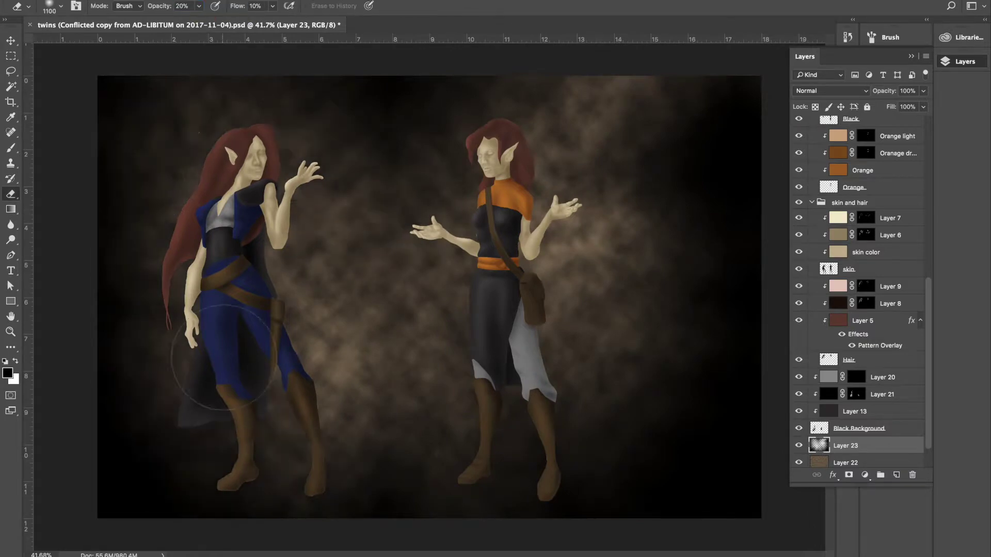
left_click_drag(449, 142, 420, 147)
left_click_drag(537, 481, 518, 420)
left_click_drag(503, 349, 614, 349)
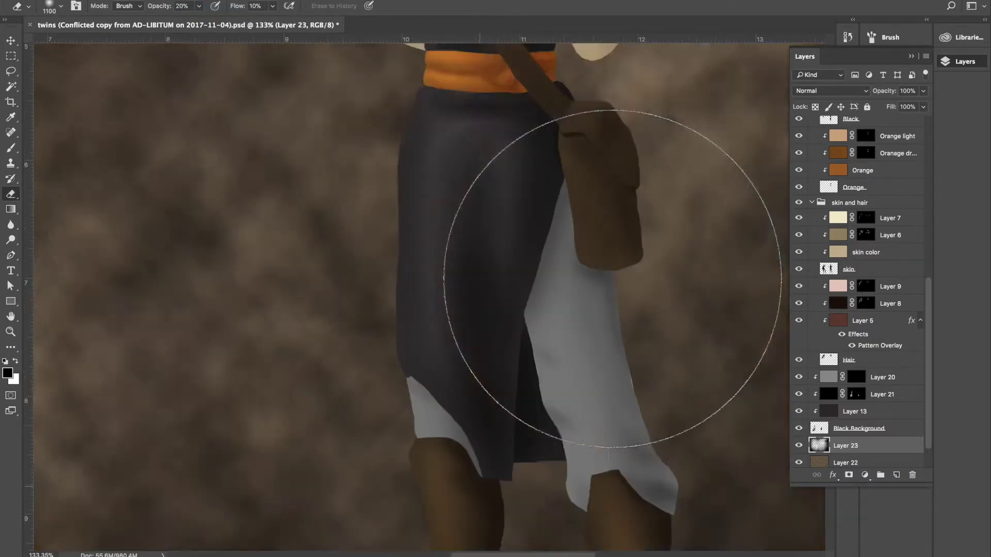
left_click_drag(615, 276, 542, 206)
key("bracketleft")
key("bracketleft")
key("bracketleft")
key("bracketleft")
key("bracketleft")
key("bracketleft")
key("bracketleft")
key("bracketleft")
key("bracketleft")
key("bracketleft")
key("bracketleft")
key("bracketleft")
key("bracketleft")
Add a layer named Eyes above Layer 7 in the skin and hair group.
left_click(559, 312, "super")
scroll(615, 305, "up", 10)
left_click(897, 475)
double_click(854, 217)
type("Eyes")
key("Return")
Paint the whites of the orange-clad twin's eyes in light grey on the Eyes layer with a small soft brush.
key("b")
left_click(7, 373)
left_click(620, 219)
key("Return")
key("b")
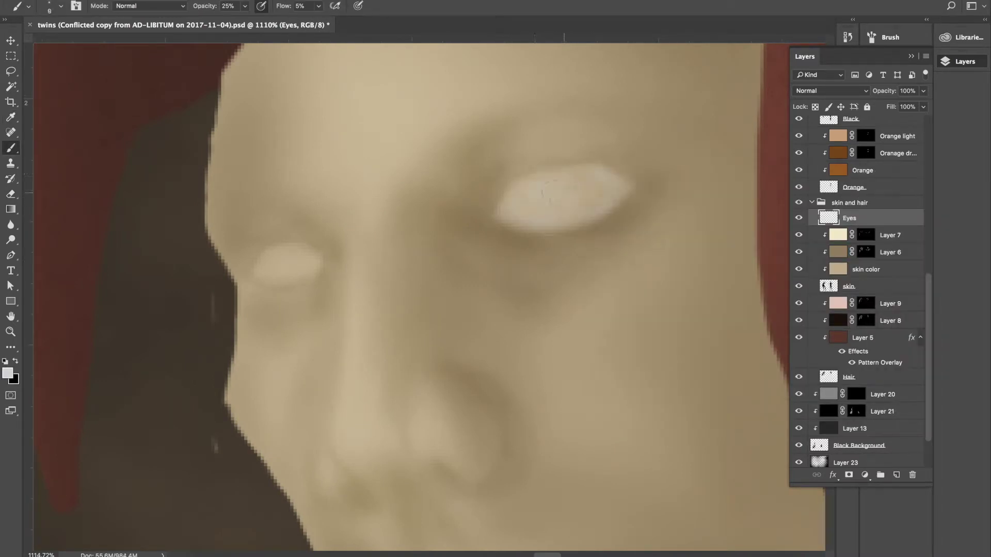
left_click_drag(549, 193, 572, 209)
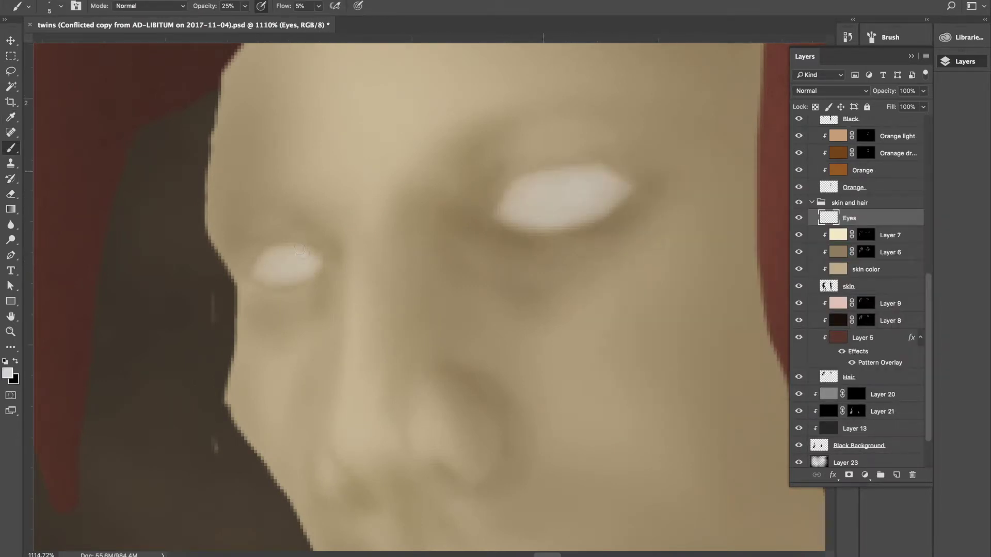
Paint the whites of the blue-clad twin's two eyes in light grey on the Eyes layer.
scroll(556, 188, "down", 5)
scroll(556, 188, "left", 10)
mouse_move(304, 201)
left_mouse_down()
mouse_move(320, 212)
mouse_move(313, 197)
mouse_move(322, 203)
left_mouse_up()
mouse_move(467, 183)
left_mouse_down()
mouse_move(487, 191)
mouse_move(505, 181)
mouse_move(480, 186)
left_mouse_up()
Shade softly around the rims of the blue-clad twin's eyes in black.
key("x")
mouse_move(317, 200)
left_mouse_down()
mouse_move(325, 210)
mouse_move(311, 199)
left_mouse_up()
key("bracketright")
key("bracketright")
key("bracketright")
mouse_move(478, 170)
left_mouse_down()
mouse_move(508, 173)
mouse_move(508, 190)
left_mouse_up()
left_click_drag(302, 218, 333, 210)
left_click_drag(333, 203, 310, 196)
Pick a new light tone and touch up the white of the blue-clad twin's eye nearest the ear.
left_click(321, 212, "alt")
key("bracketright")
key("bracketright")
key("bracketright")
key("bracketright")
key("bracketright")
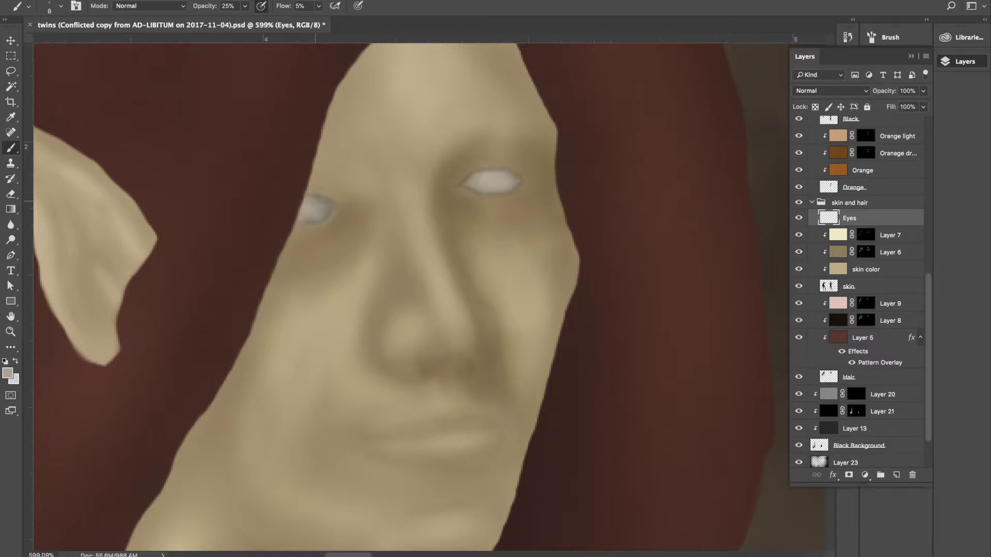
left_click(7, 373)
left_click(776, 257)
left_click(623, 218)
key("Return")
key("bracketleft")
key("bracketleft")
left_click_drag(315, 208, 326, 211)
Outline both of the orange-clad twin's eyes in black with a 2 px brush.
scroll(510, 181, "down", 5)
scroll(493, 142, "up", 5)
scroll(494, 141, "up", 2)
key("s")
key("d")
scroll(478, 94, "up", 5)
key("b")
key("bracketleft")
key("bracketleft")
key("bracketleft")
key("bracketleft")
mouse_move(437, 197)
left_mouse_down()
mouse_move(470, 166)
mouse_move(501, 195)
left_mouse_up()
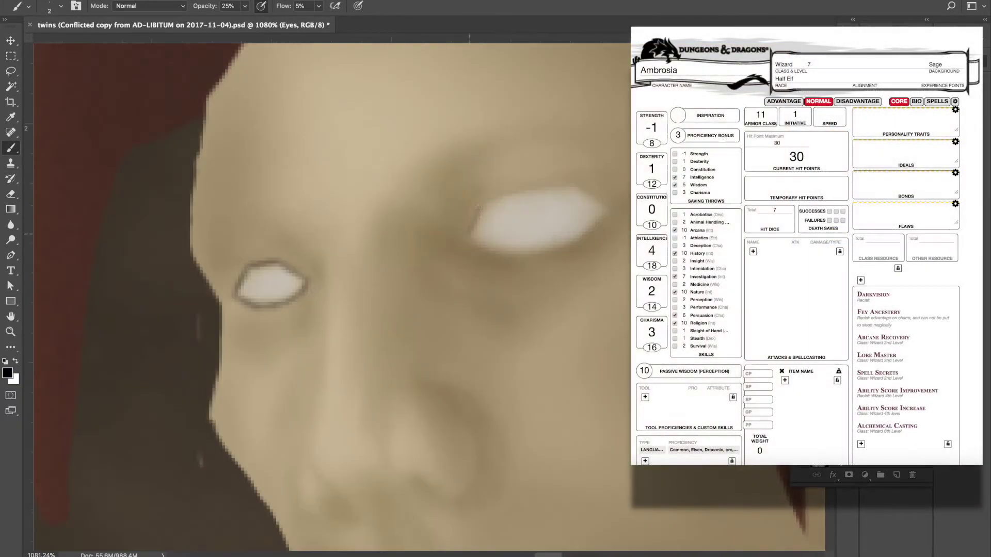
scroll(501, 195, "right", 5)
scroll(501, 195, "up", 2)
mouse_move(576, 182)
left_mouse_down()
mouse_move(604, 202)
mouse_move(508, 253)
left_mouse_up()
Pick a dark blue-violet and draw the irises in both of the orange-clad twin's eyes.
left_click(8, 373)
key("Return")
mouse_move(509, 202)
left_mouse_down()
mouse_move(509, 234)
mouse_move(520, 243)
left_mouse_up()
mouse_move(555, 197)
left_mouse_down()
mouse_move(567, 231)
mouse_move(545, 245)
left_mouse_up()
mouse_move(531, 195)
left_mouse_down()
mouse_move(546, 192)
mouse_move(548, 225)
mouse_move(531, 217)
left_mouse_up()
mouse_move(270, 278)
left_mouse_down()
mouse_move(276, 296)
mouse_move(306, 291)
mouse_move(281, 279)
mouse_move(299, 279)
left_mouse_up()
Enlarge the brush to 5 px and fill in the iris of the orange-clad twin's larger eye.
scroll(249, 288, "down", 3)
scroll(249, 288, "up", 3)
key("bracketright")
key("bracketright")
key("bracketright")
mouse_move(520, 207)
left_mouse_down()
mouse_move(518, 234)
mouse_move(560, 209)
left_mouse_up()
left_click_drag(560, 209, 540, 238)
Pick a tan secondary color and deepen the tones of the orange-clad twin's irises.
key("x")
left_click(7, 372)
left_click(622, 235)
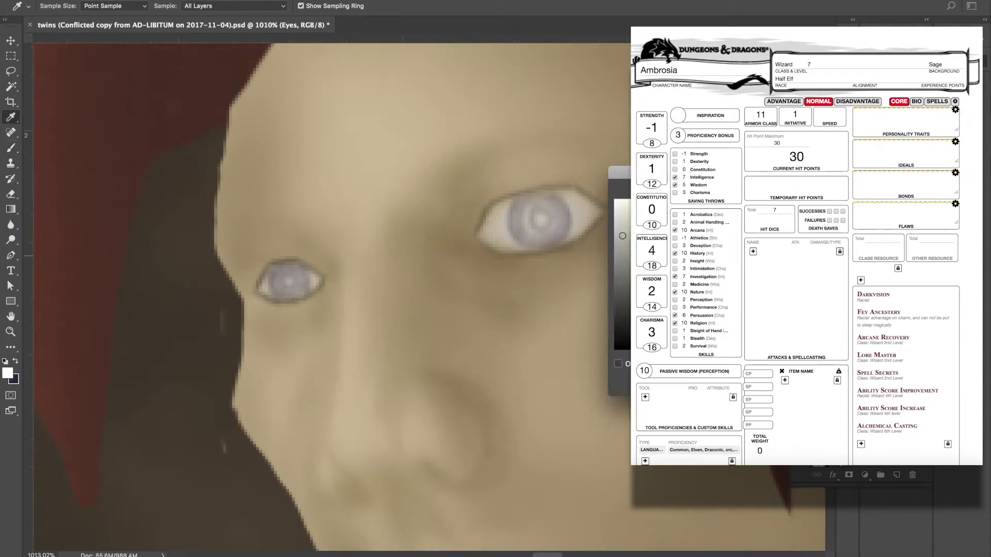
key("Return")
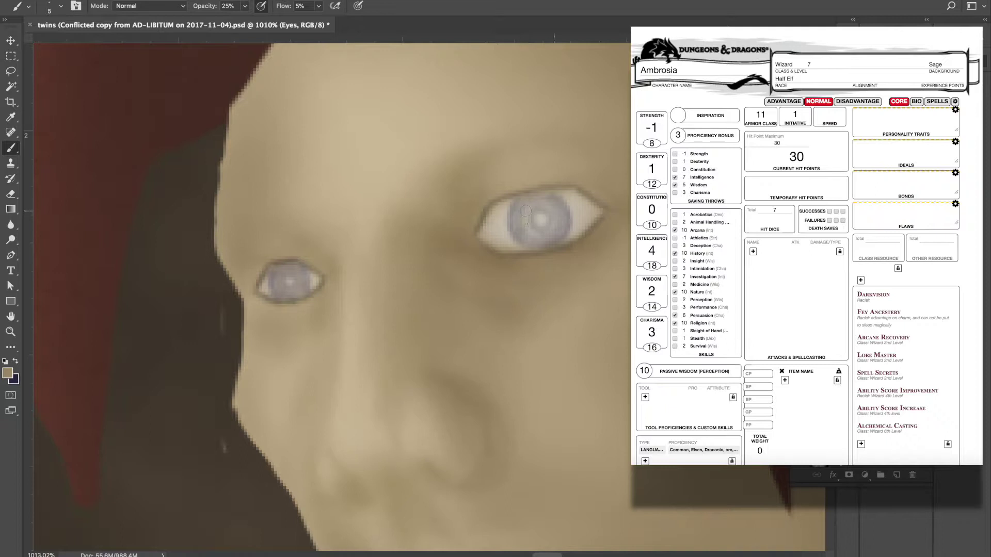
key("x")
left_click_drag(517, 213, 532, 244)
left_click_drag(305, 275, 274, 290)
Paint the orange-clad twin's pupils in black with a 1 px brush at 50% opacity and 25% flow.
scroll(433, 299, "up", 3)
left_click(8, 372)
left_click(681, 226)
key("Return")
key("bracketleft")
key("bracketleft")
key("bracketleft")
key("bracketleft")
key("d")
key("5")
key("shift+2")
key("shift+5")
mouse_move(157, 260)
left_mouse_down()
mouse_move(173, 276)
mouse_move(136, 273)
left_mouse_up()
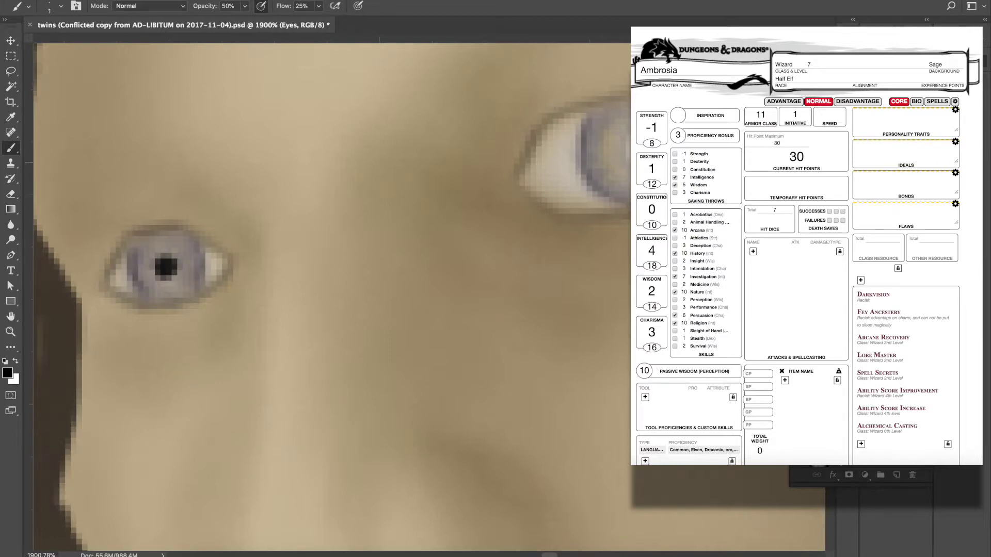
Add tiny white highlights to the pupils and irises of the orange-clad twin's eyes.
scroll(440, 292, "down", 4)
key("x")
left_click(559, 202)
left_click(267, 273)
left_click_drag(258, 263, 255, 278)
left_click_drag(284, 283, 279, 289)
left_click_drag(548, 187, 538, 206)
left_click_drag(582, 213, 579, 220)
Line the upper lids of the other twin's still blank eyes in black with the 1 px brush.
scroll(494, 366, "down", 10)
scroll(591, 126, "up", 8)
key("x")
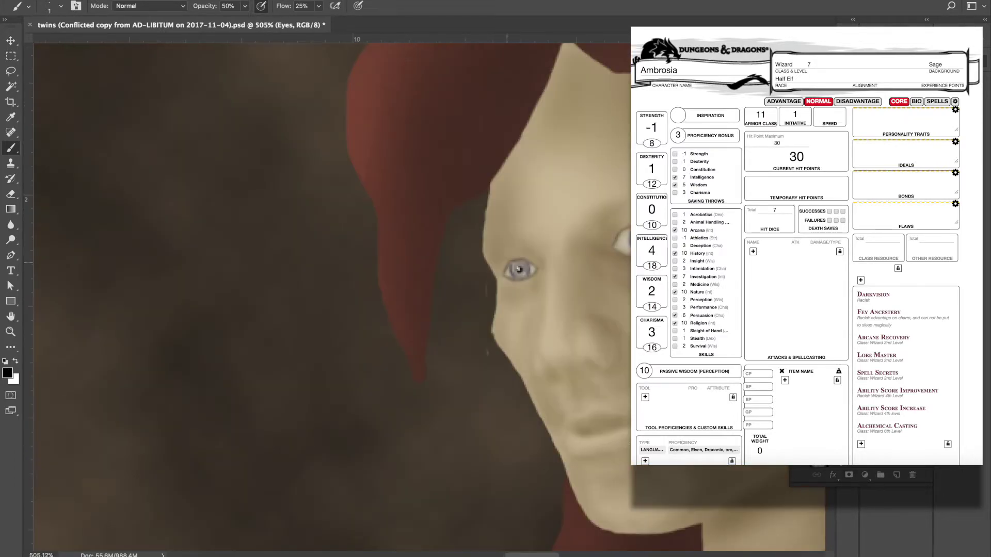
key("e")
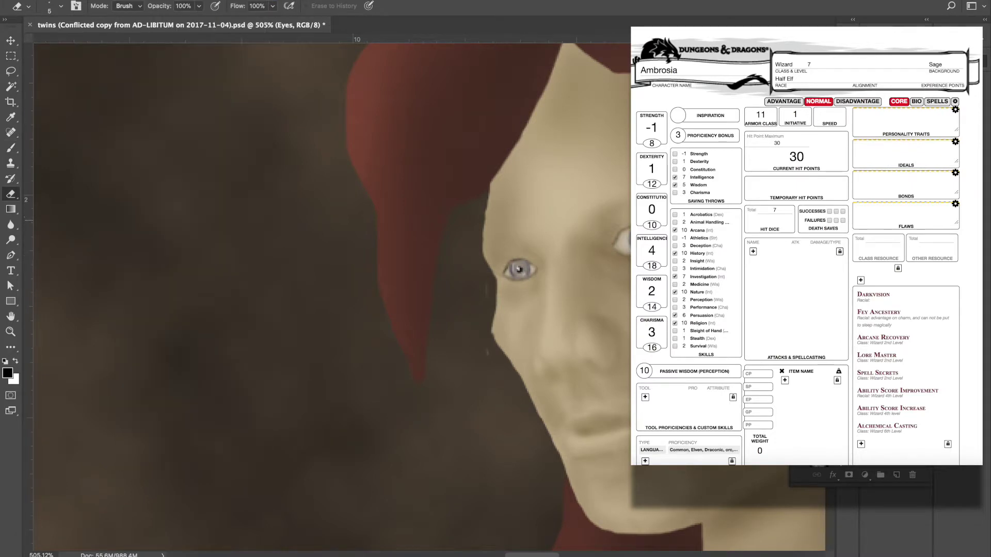
key("b")
scroll(613, 246, "left", 15)
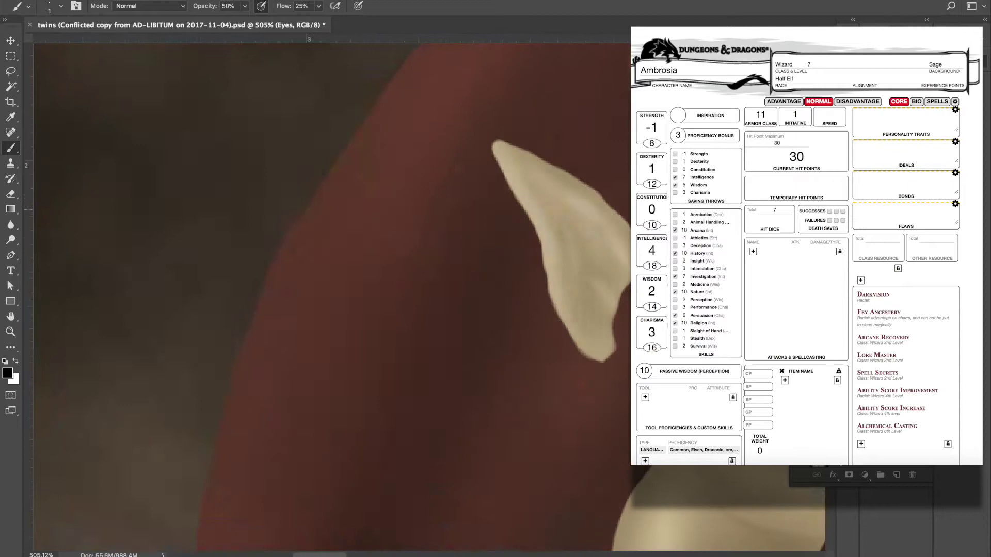
left_click_drag(518, 210, 542, 209)
left_click_drag(373, 229, 407, 238)
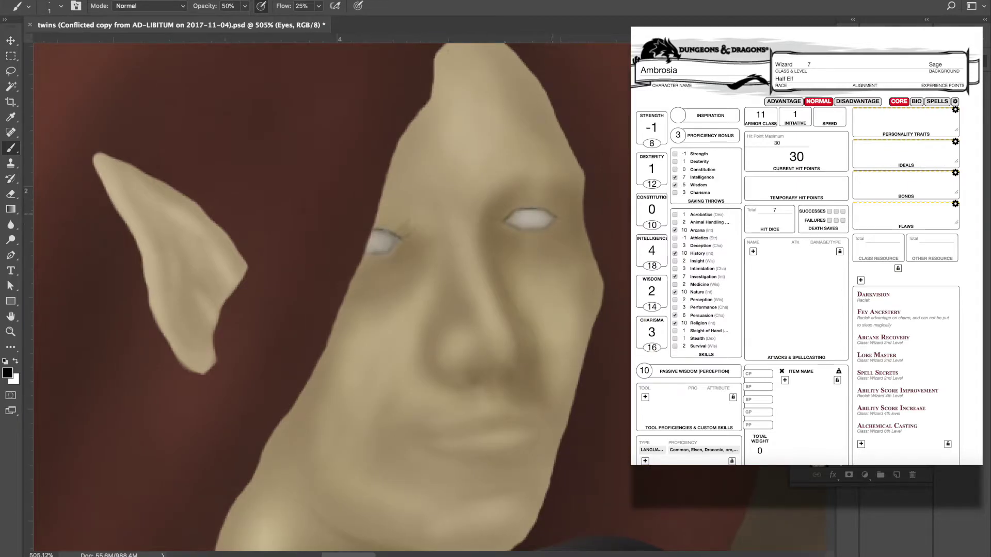
scroll(553, 212, "down", 5)
scroll(552, 211, "up", 3)
Pick a blue-grey color and outline the iris of the other twin's larger eye.
key("e")
key("x")
left_click(7, 373)
left_click(693, 310)
key("Return")
scroll(431, 298, "up", 5)
key("b")
left_click_drag(499, 216, 497, 250)
left_click_drag(546, 217, 548, 252)
left_click_drag(510, 208, 529, 208)
left_click_drag(495, 240, 503, 255)
left_click_drag(542, 211, 511, 260)
left_click_drag(519, 227, 529, 243)
Outline the iris of the other twin's smaller eye at the edge of the face in blue-grey.
scroll(530, 240, "left", 3)
left_click_drag(195, 274, 199, 315)
mouse_move(198, 301)
left_mouse_down()
mouse_move(178, 320)
mouse_move(147, 310)
left_mouse_up()
mouse_move(173, 286)
left_mouse_down()
mouse_move(167, 302)
mouse_move(177, 300)
left_mouse_up()
left_click_drag(189, 271, 161, 266)
Enlarge the brush to 5 px, fill in both irises of the other twin and vary their tone with the secondary color.
key("bracketright")
key("bracketright")
key("bracketright")
key("bracketright")
mouse_move(568, 224)
left_mouse_down()
mouse_move(583, 214)
mouse_move(593, 252)
left_mouse_up()
mouse_move(611, 245)
left_mouse_down()
mouse_move(576, 221)
mouse_move(614, 243)
left_mouse_up()
mouse_move(187, 277)
left_mouse_down()
mouse_move(195, 295)
mouse_move(155, 309)
mouse_move(187, 276)
mouse_move(168, 307)
left_mouse_up()
key("x")
key("bracketright")
mouse_move(586, 224)
left_mouse_down()
mouse_move(604, 240)
mouse_move(564, 227)
mouse_move(567, 250)
left_mouse_up()
Paint the other twin's pupils and darken the iris edges in black with a 1 px brush.
key("d")
key("bracketleft")
key("bracketleft")
key("bracketleft")
key("bracketleft")
key("bracketleft")
left_click_drag(590, 231, 598, 240)
left_click_drag(170, 288, 176, 298)
left_click_drag(147, 309, 161, 321)
left_click_drag(185, 269, 191, 320)
mouse_move(180, 267)
left_mouse_down()
mouse_move(149, 301)
mouse_move(186, 290)
mouse_move(166, 310)
left_mouse_up()
Add tiny white highlights to the other twin's pupils.
key("x")
left_click_drag(597, 233, 613, 226)
key("super+minus")
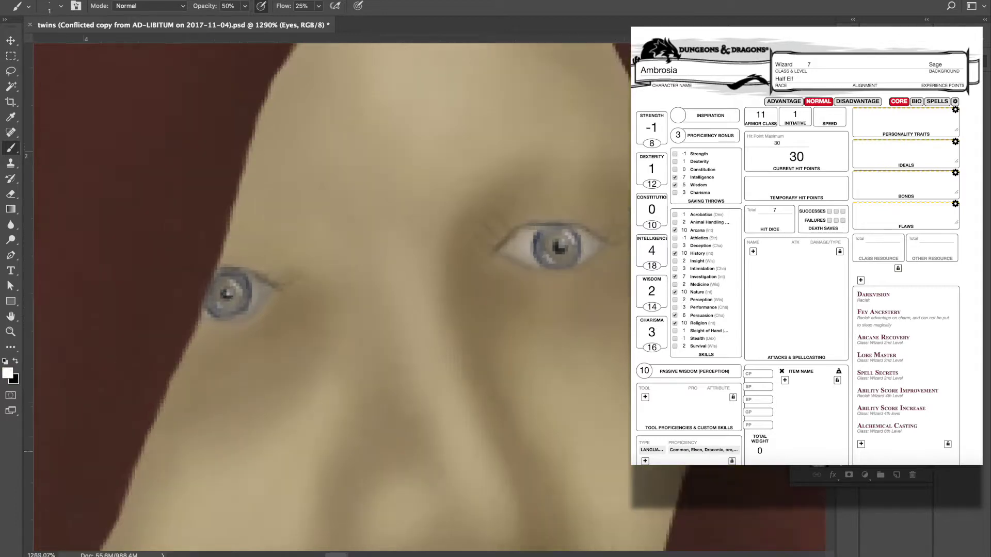
Create a new layer and shade the other twin's smaller eye with a 6 px brush at 25% opacity and 10% flow.
key("alt+shift+super+n")
left_click(8, 373)
key("Return")
key("2")
key("5")
key("shift+1")
key("bracketright")
key("bracketright")
key("bracketright")
key("bracketright")
key("bracketright")
left_click_drag(258, 277, 236, 300)
Pick a mid-grey color and softly shade the white of the other twin's larger eye.
left_click(7, 373)
key("Return")
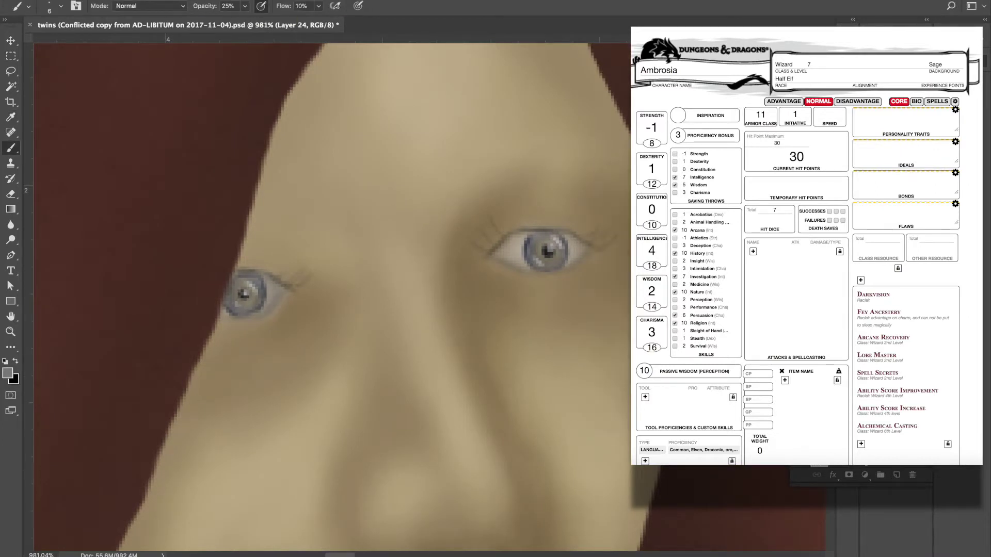
left_click_drag(503, 257, 518, 243)
Softly shade the orange-clad twin's eyes on the new layer, alternating between the foreground and background colors.
scroll(481, 259, "right", 15)
mouse_move(604, 196)
left_mouse_down()
mouse_move(616, 173)
mouse_move(606, 209)
left_mouse_up()
key("e")
key("x")
key("b")
key("x")
mouse_move(622, 163)
left_mouse_down()
mouse_move(598, 190)
mouse_move(615, 203)
left_mouse_up()
left_click_drag(388, 247, 431, 248)
left_click_drag(387, 237, 439, 237)
scroll(432, 236, "left", 15)
mouse_move(369, 341)
left_mouse_down()
mouse_move(421, 322)
mouse_move(382, 312)
left_mouse_up()
key("ctrl+0")
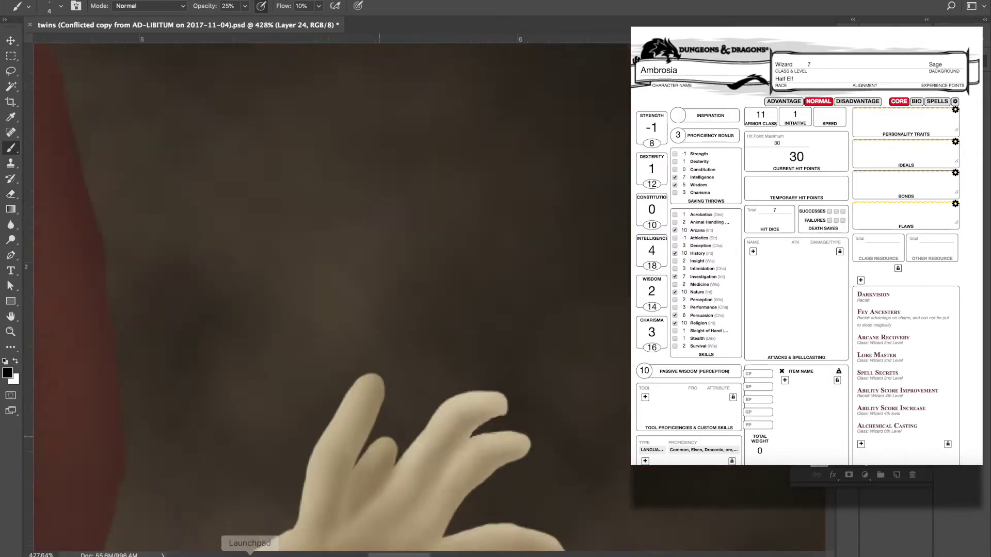